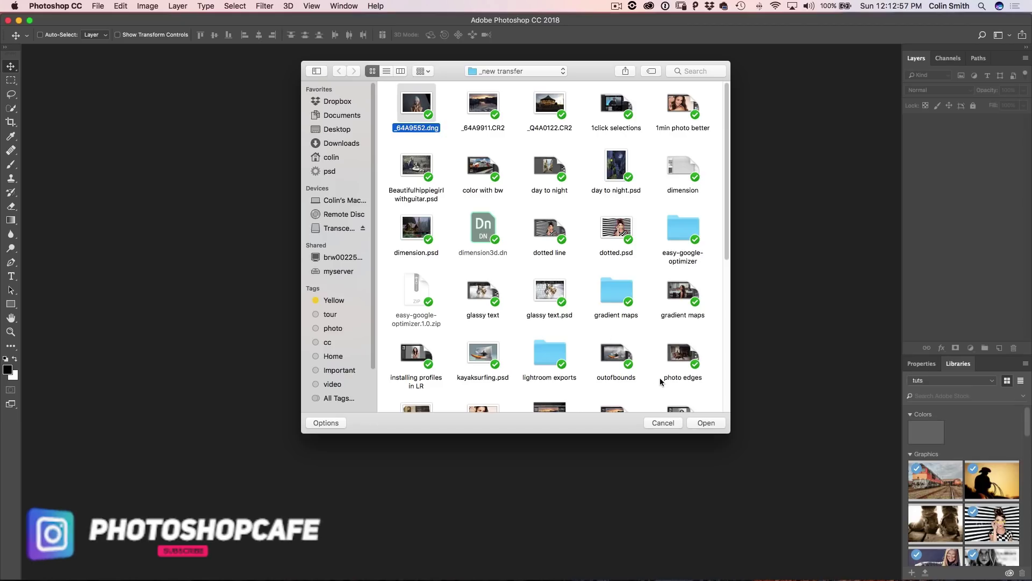
Open _64A9552.dng from the file dialog into Camera Raw.
click(707, 423)
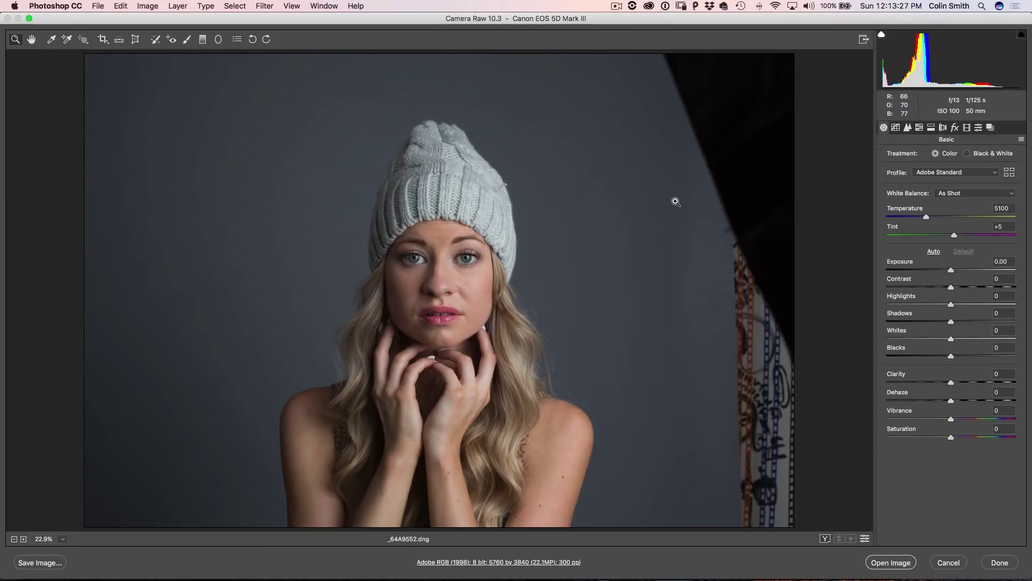
click(1009, 172)
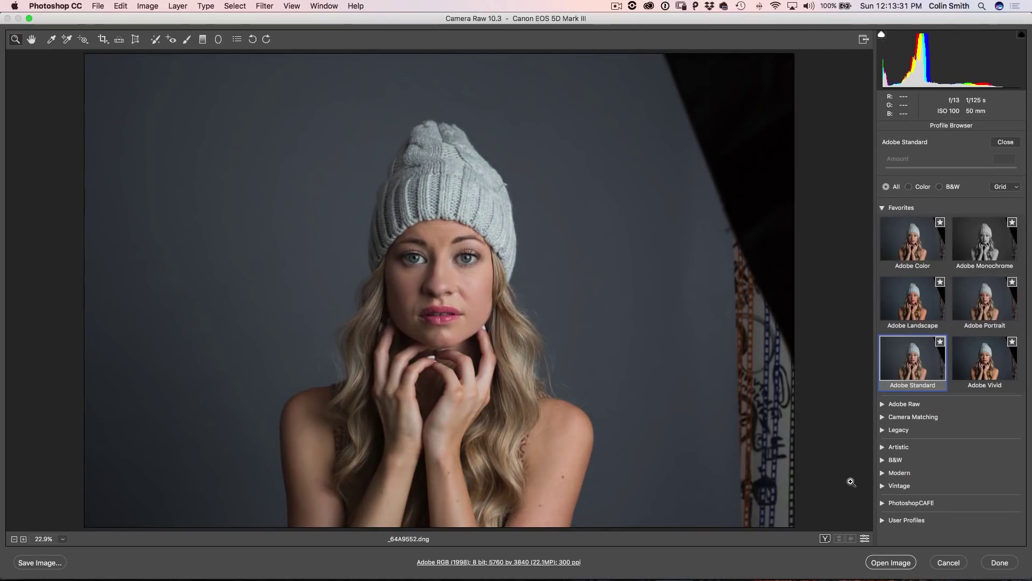
click(890, 502)
scroll(933, 415, down, 5)
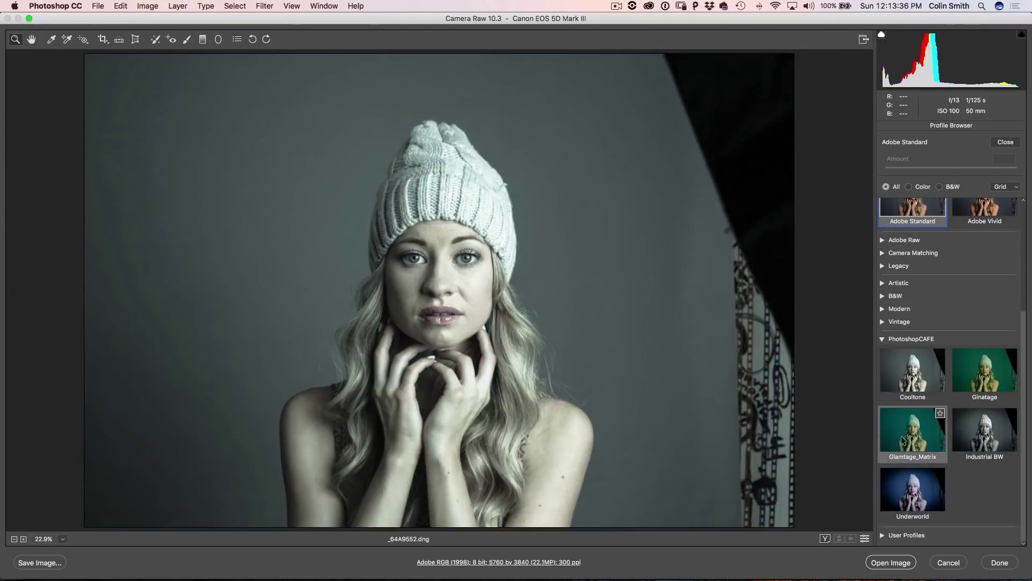
click(904, 439)
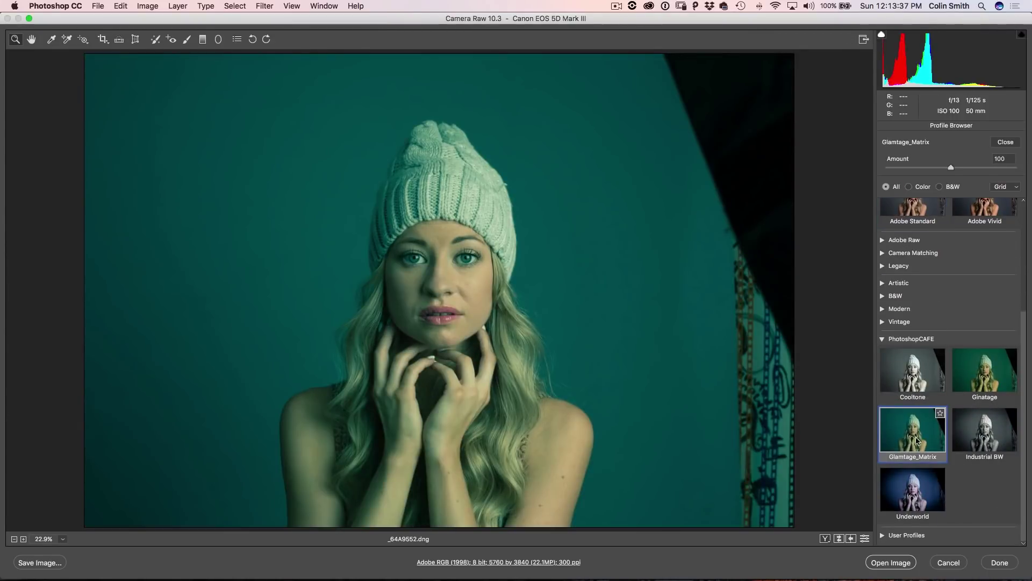
drag(949, 166, 919, 166)
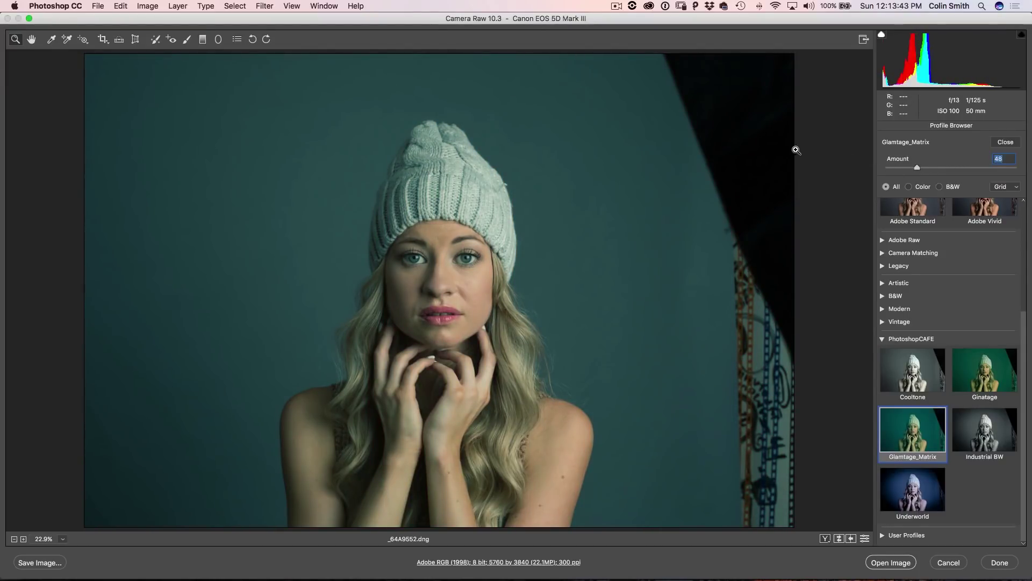
click(1004, 143)
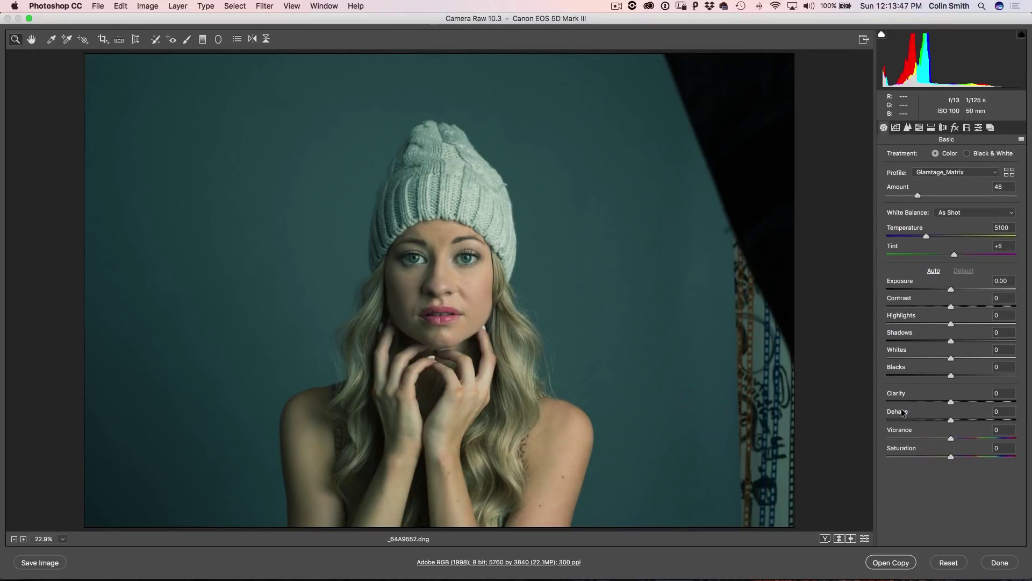
alt+click(948, 562)
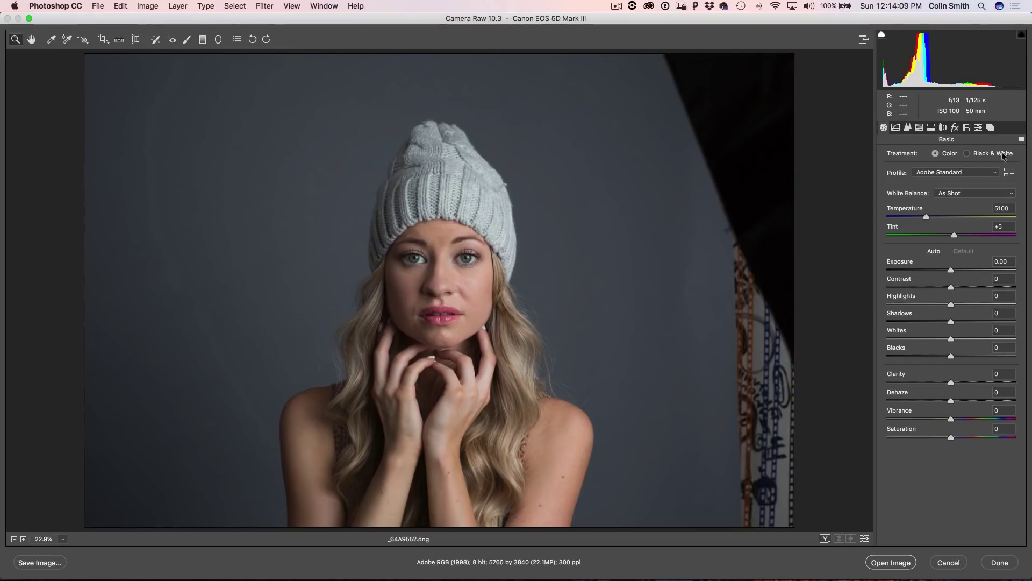
On the Point tone curve, raise the RGB black point and add a slightly brighter midtone point.
click(930, 128)
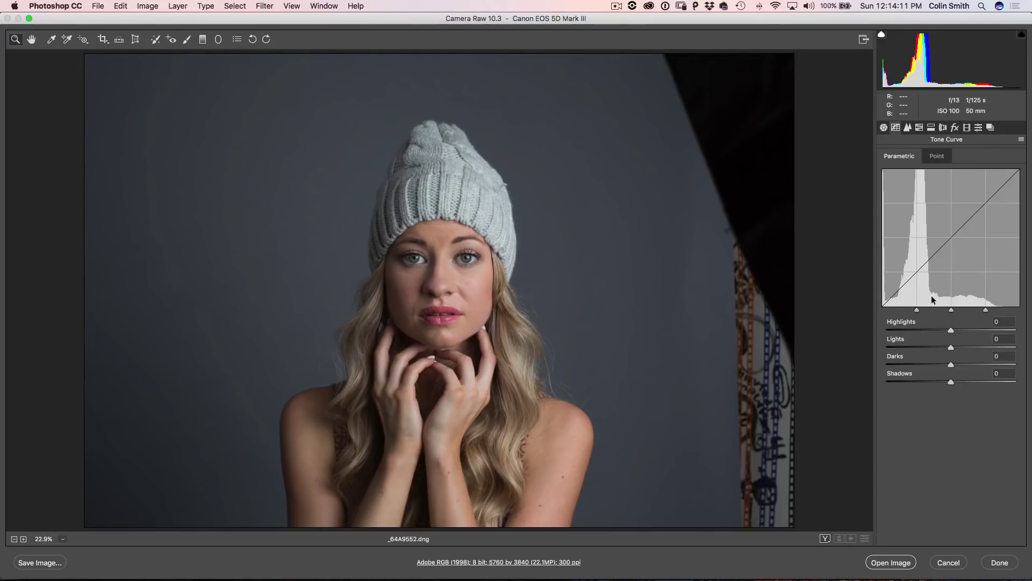
click(938, 159)
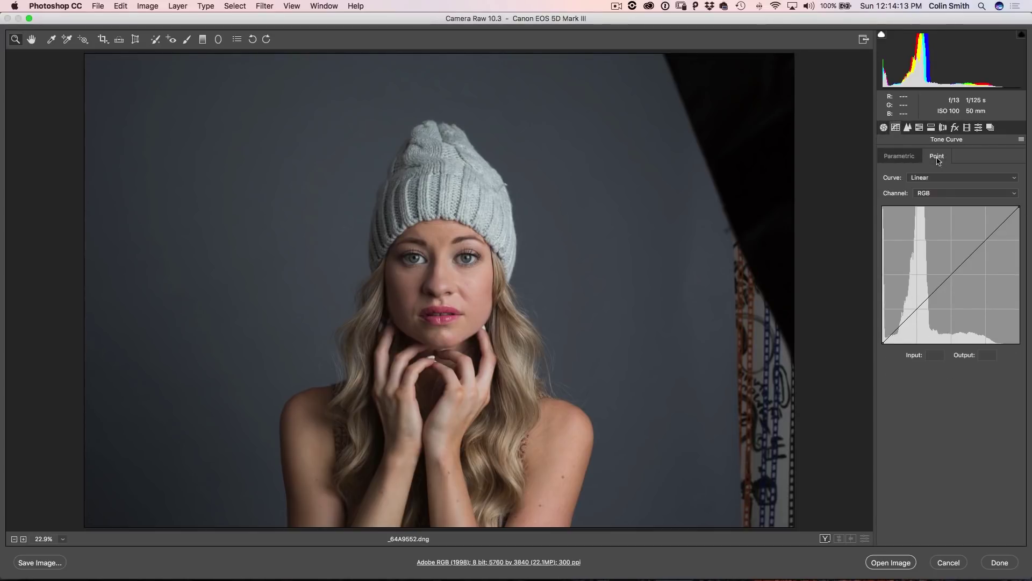
drag(884, 340, 884, 329)
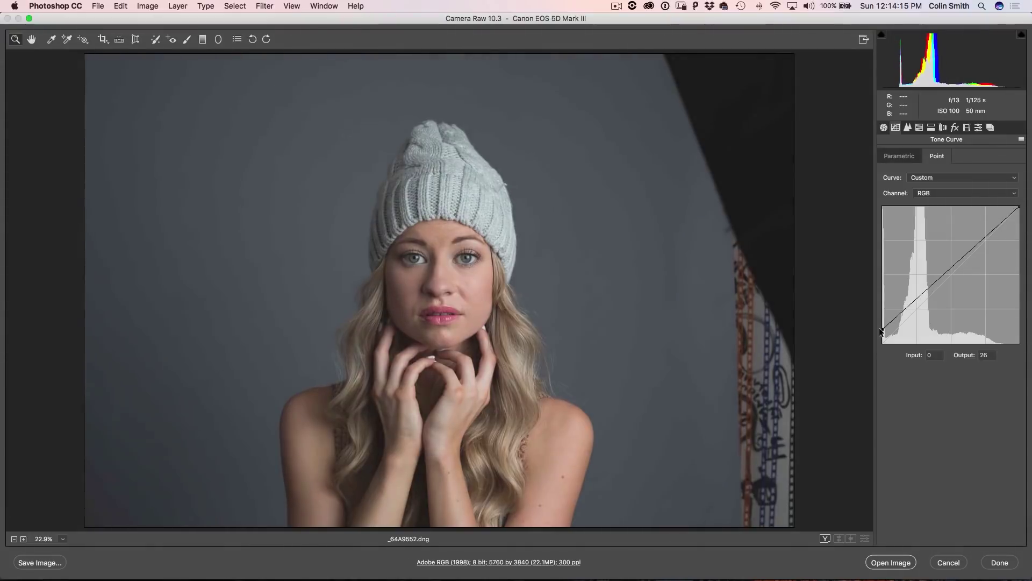
click(930, 291)
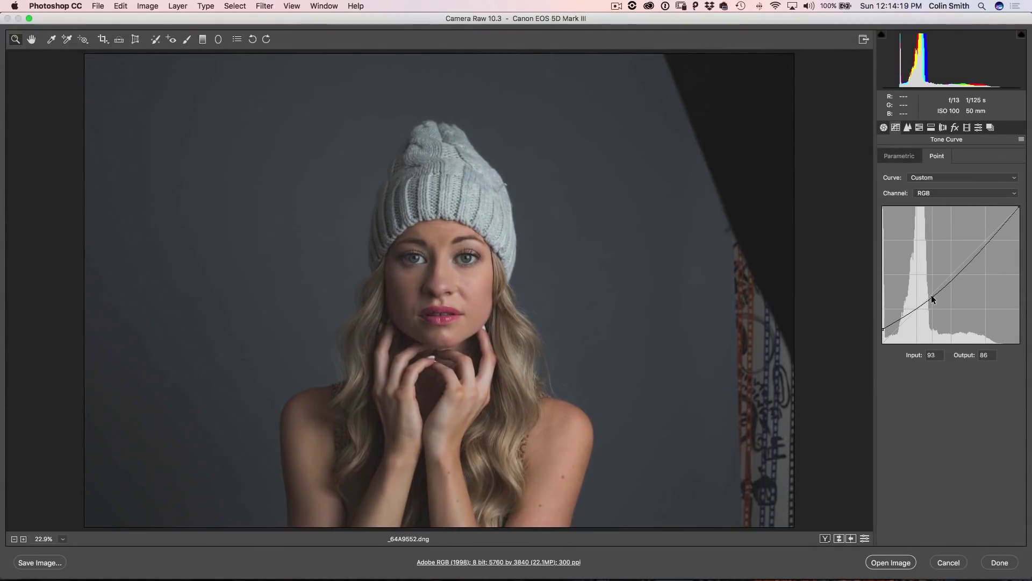
drag(932, 293, 930, 291)
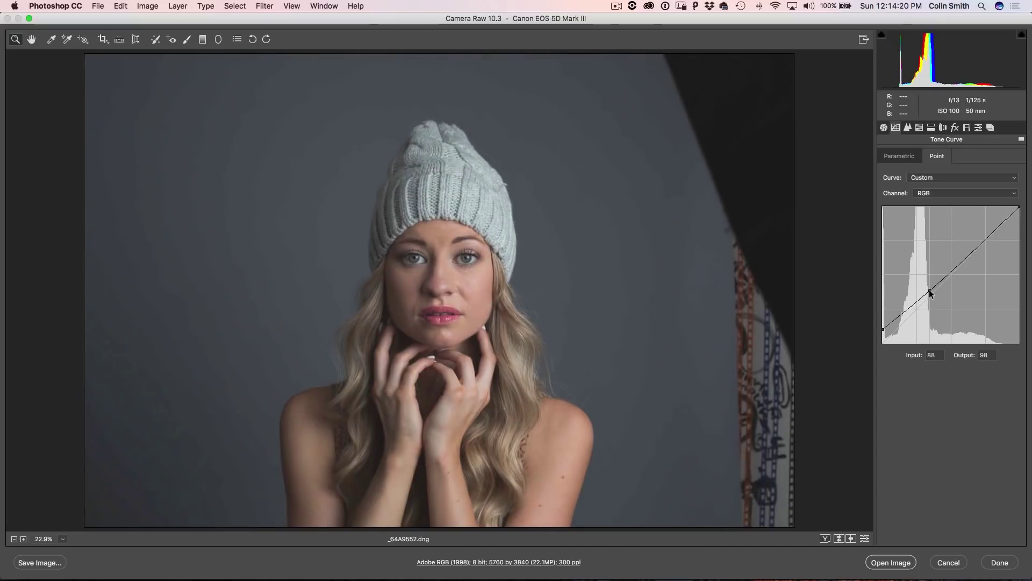
Push blue into the shadows on the Blue curve and shape the Red curve with upper and middle points.
click(939, 193)
click(939, 219)
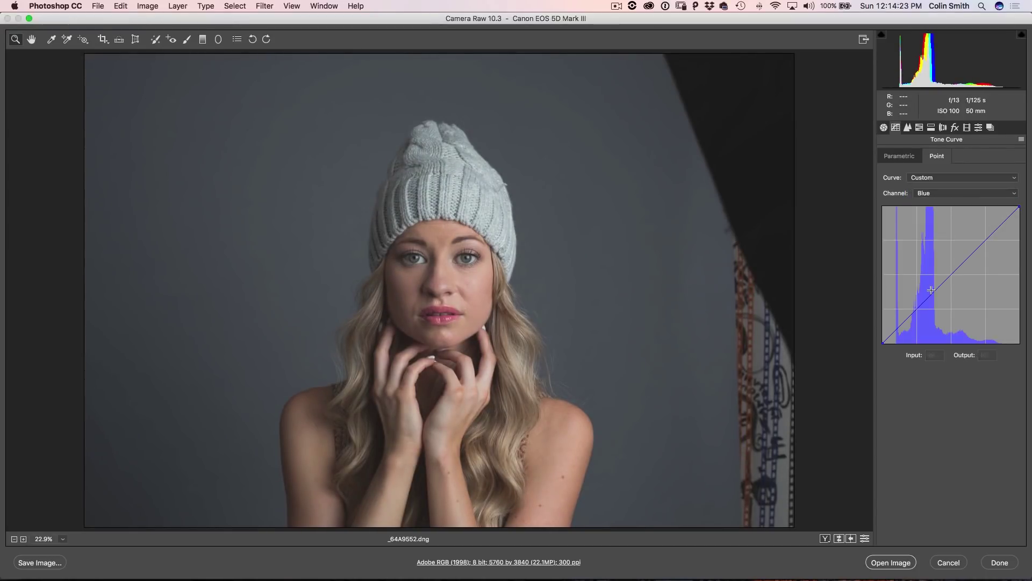
drag(899, 325, 898, 325)
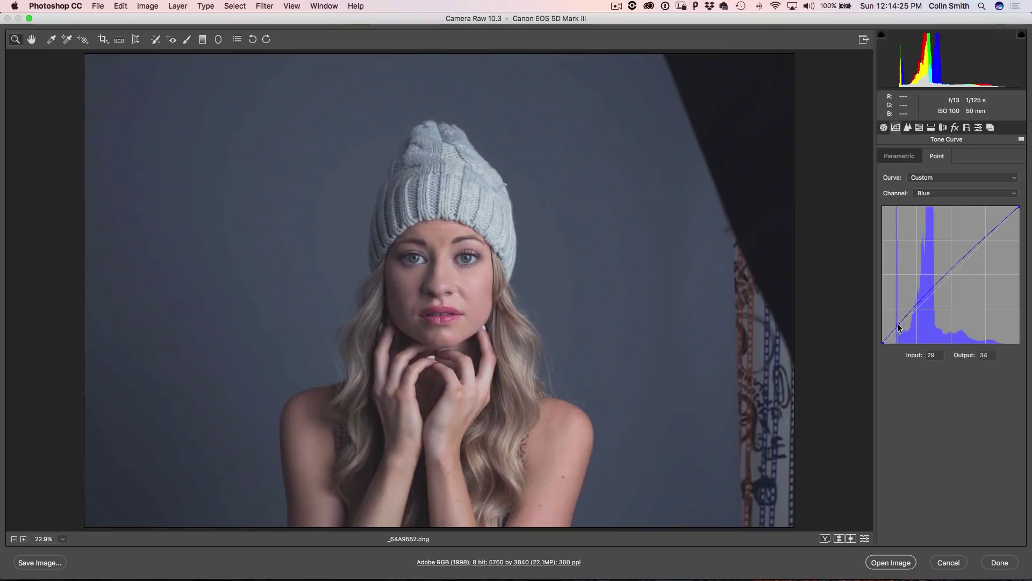
click(965, 193)
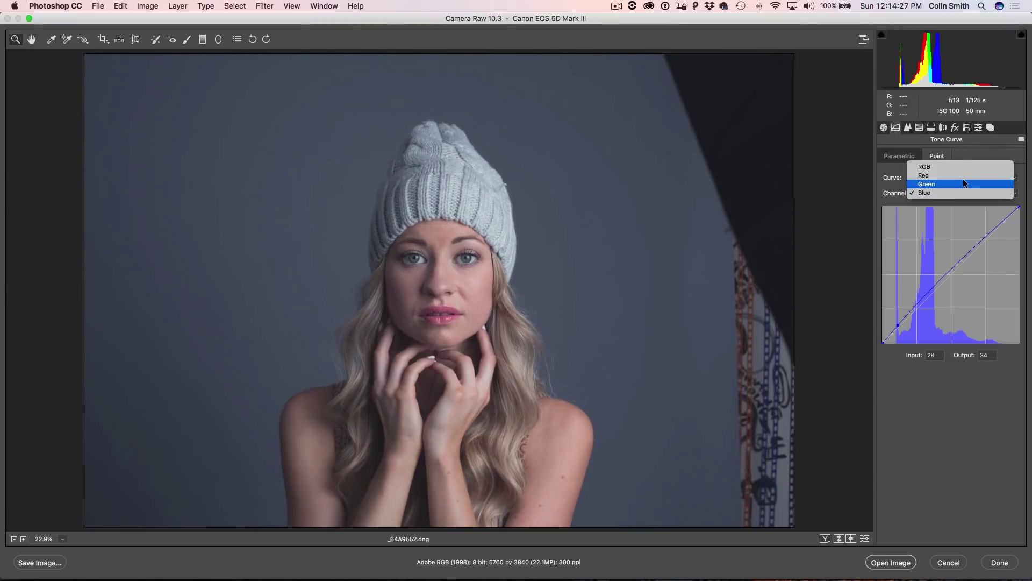
click(964, 175)
drag(1004, 221, 1004, 223)
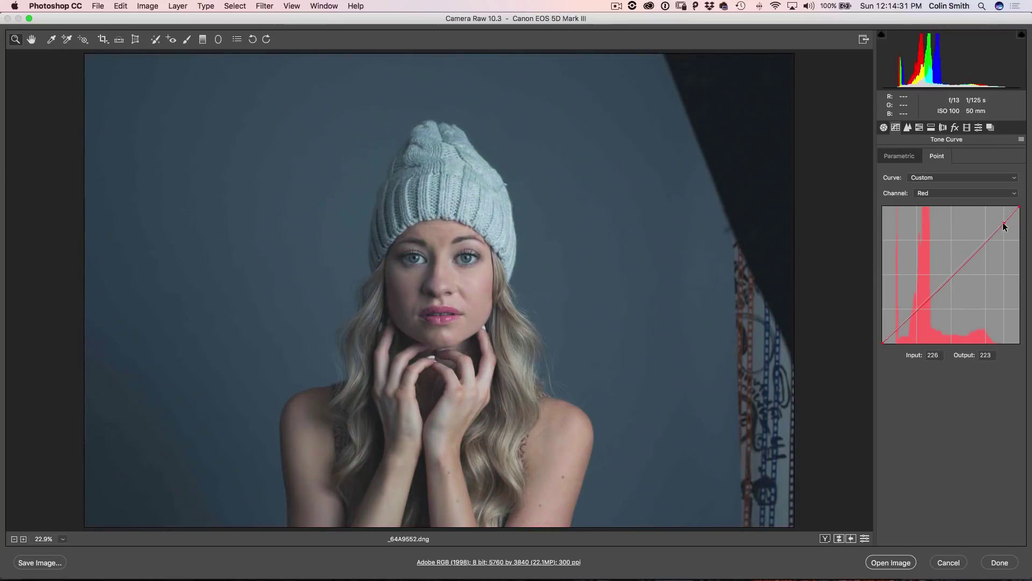
mouse_move(946, 285)
mouse_down()
mouse_move(945, 295)
mouse_move(942, 282)
mouse_up()
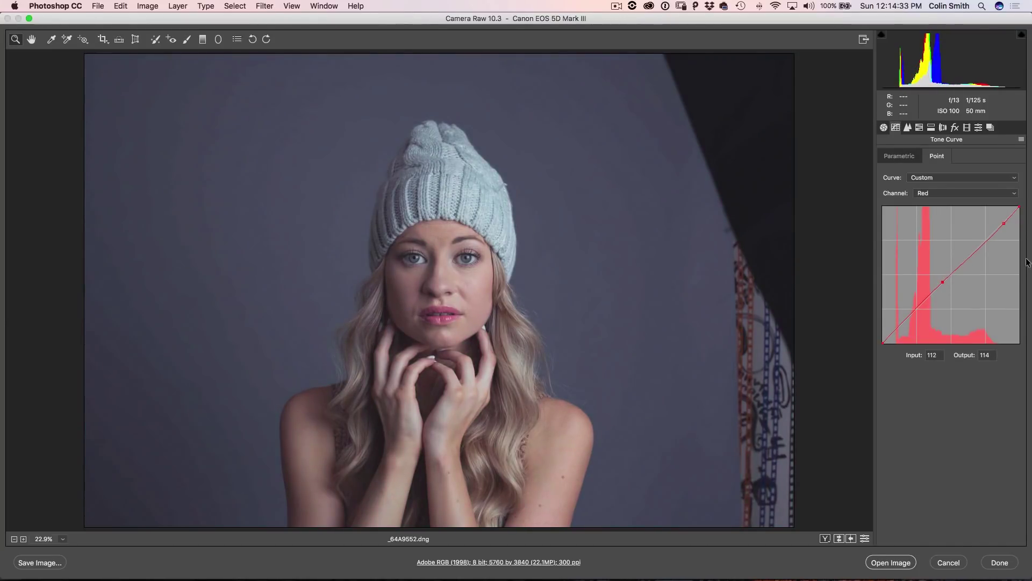
drag(1004, 224, 1003, 222)
click(885, 127)
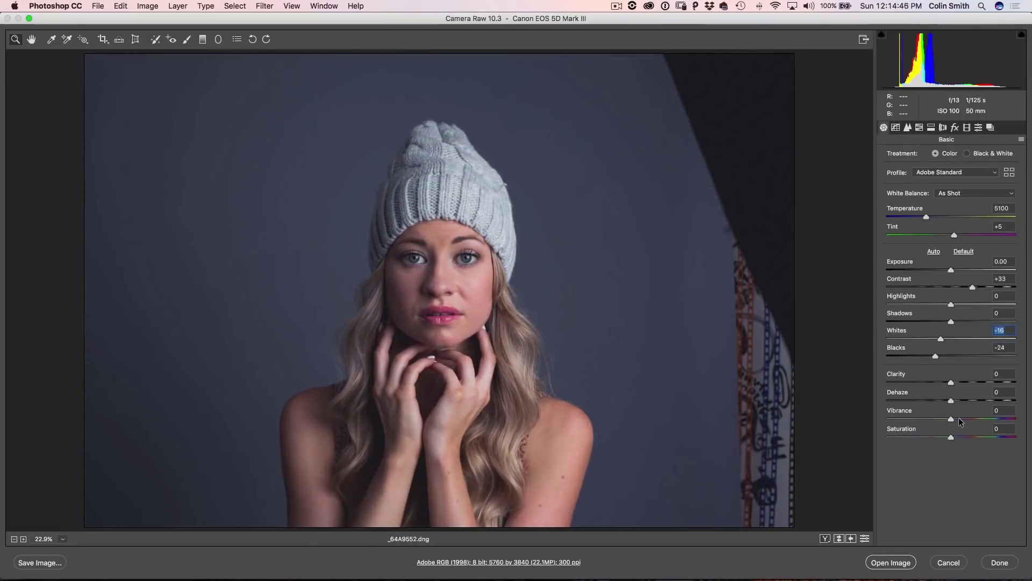
Compare the photo with and without the Basic slider edits, keeping the edits.
click(958, 429)
key(super+alt+z)
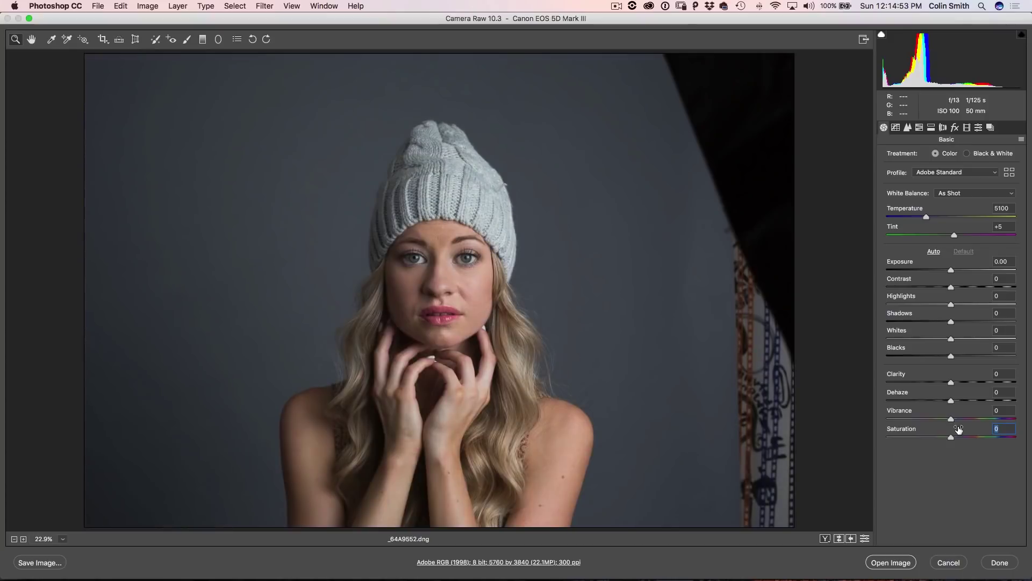
key(super+shift+z)
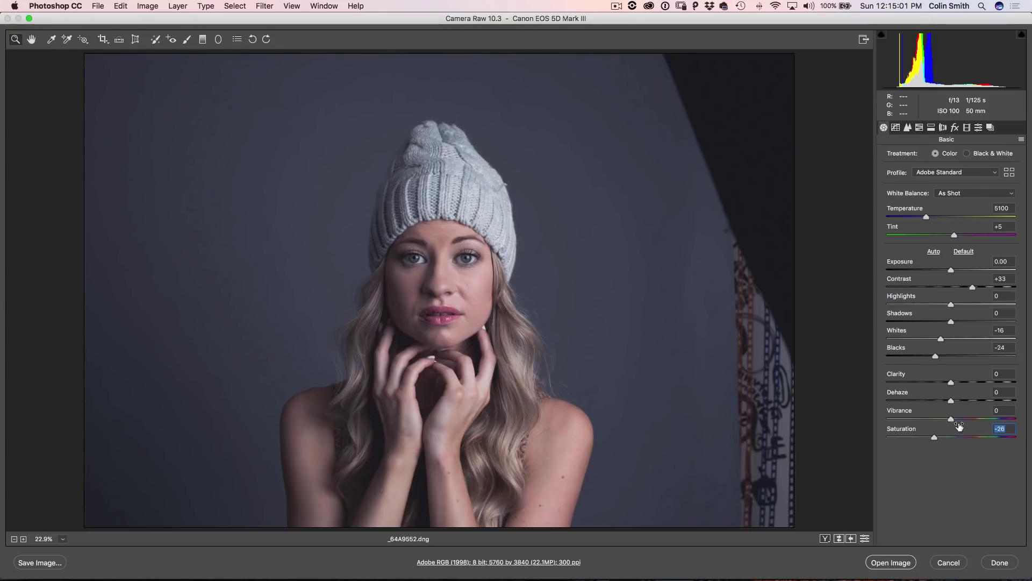
In the Presets panel, collapse the preset groups and start a New Profile from the current settings.
click(979, 128)
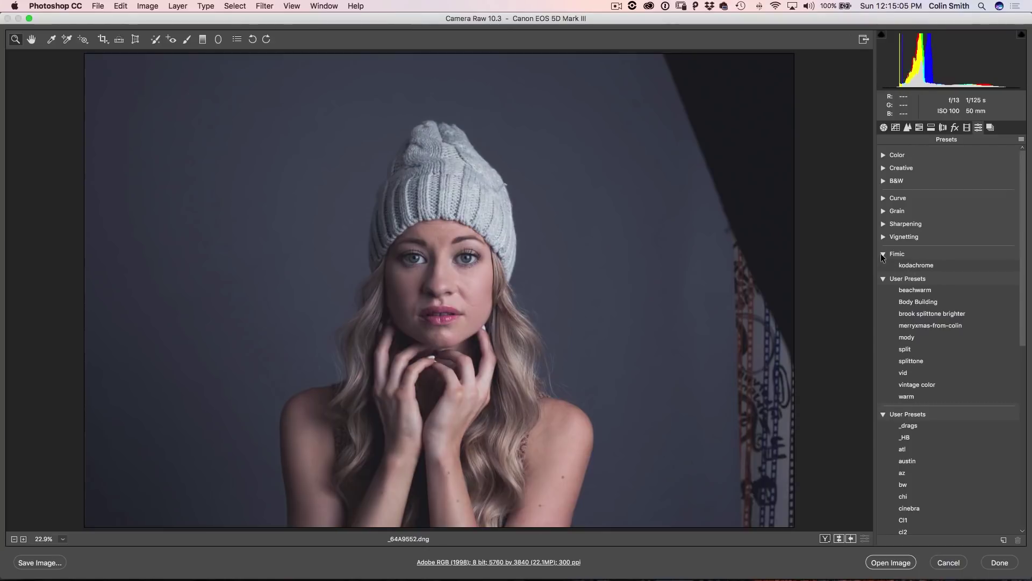
click(883, 255)
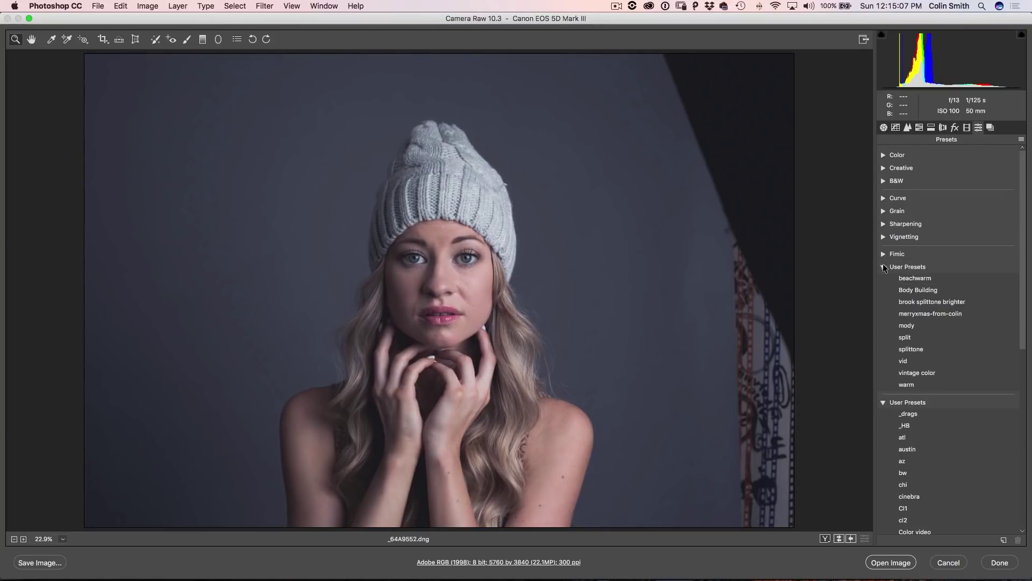
click(884, 267)
click(883, 285)
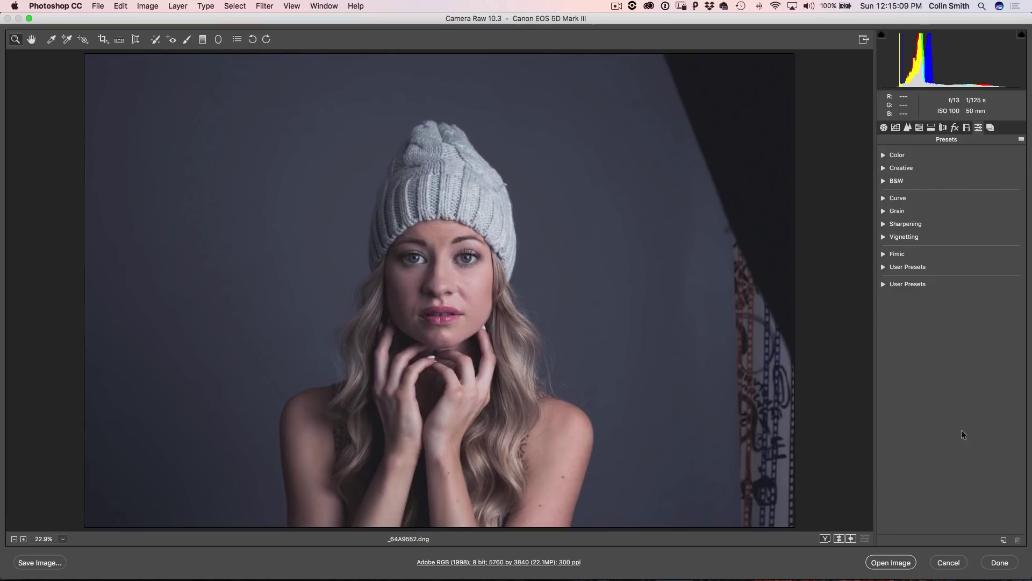
click(1004, 540)
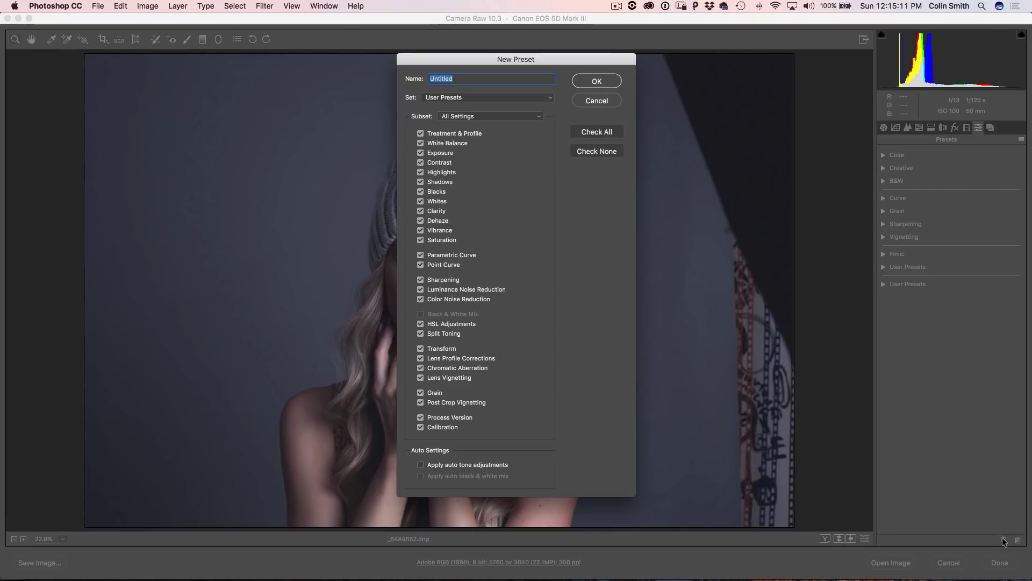
click(596, 101)
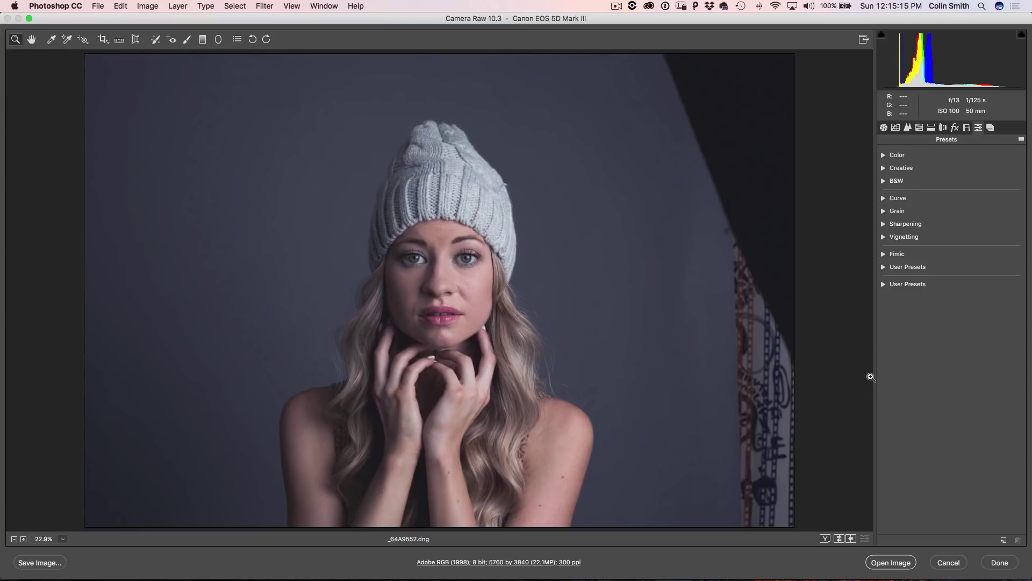
key(alt)
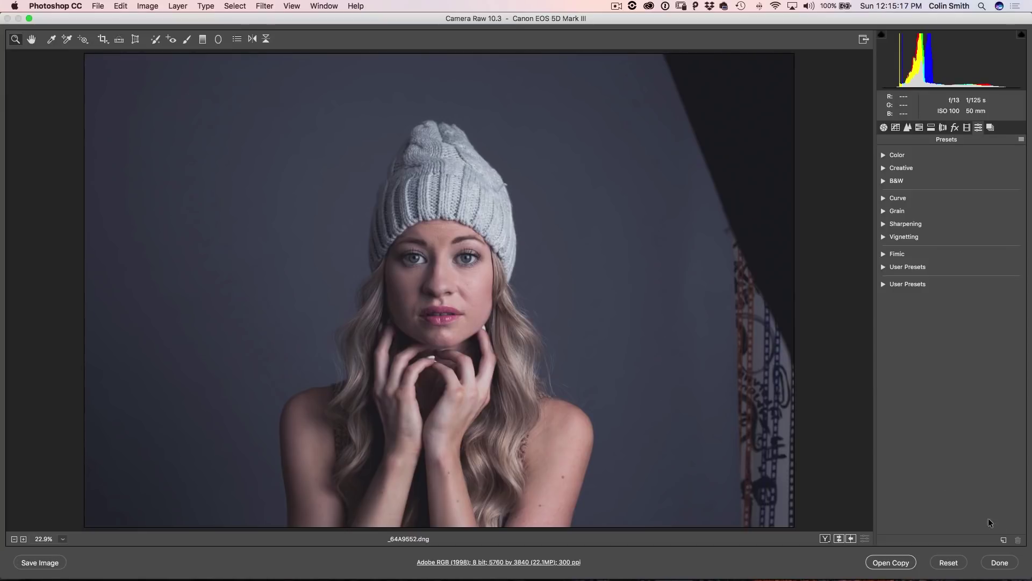
alt+click(1003, 539)
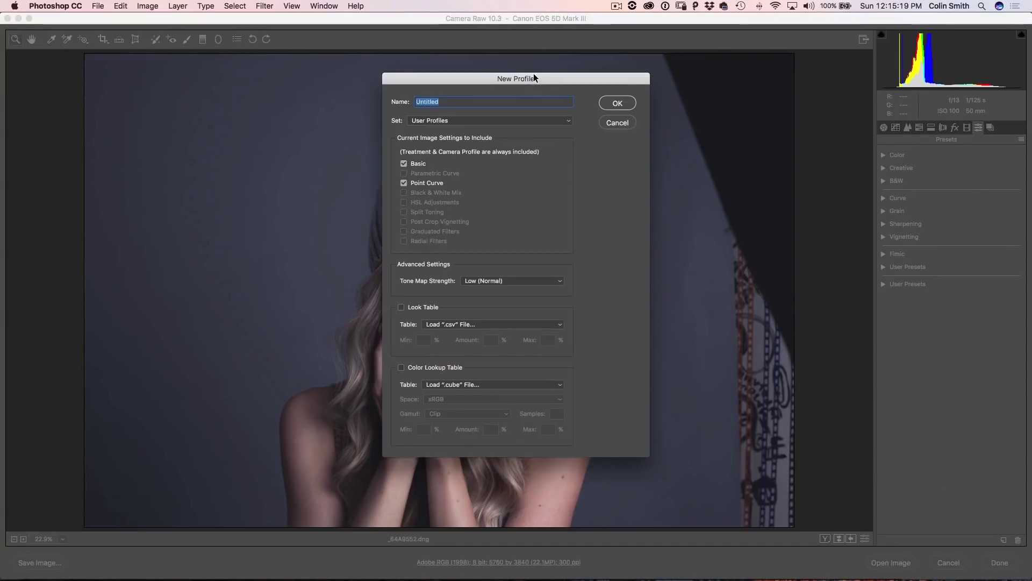
Name the new profile 'softy', file it in the PhotoshopCAFE set, and save it.
text(softyt)
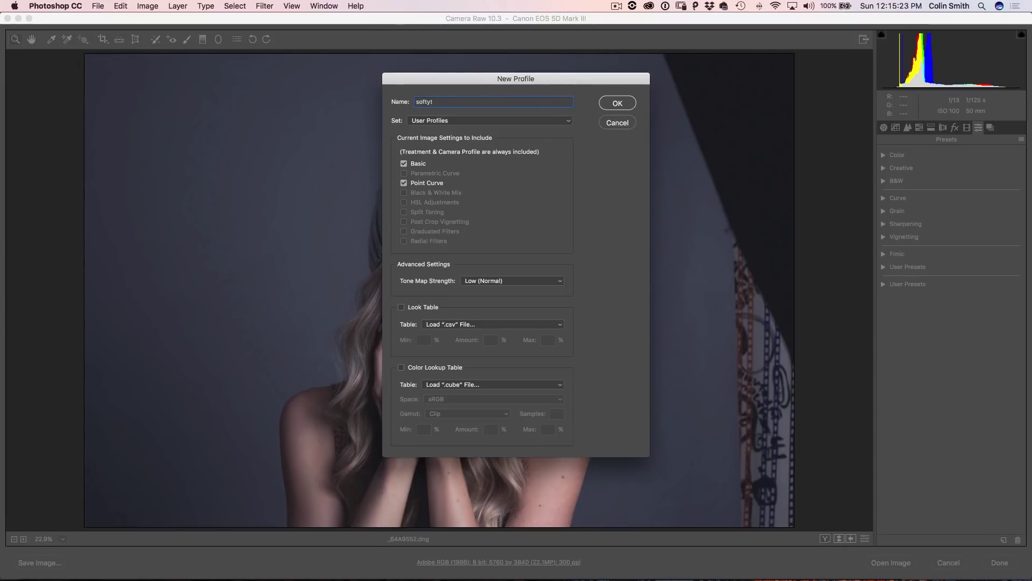
key(BackSpace)
click(490, 120)
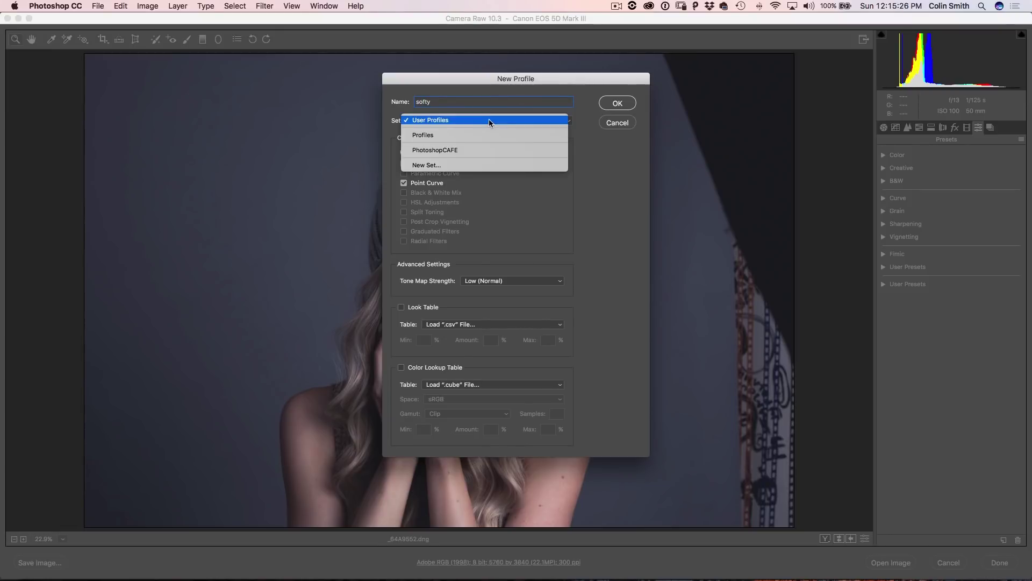
click(490, 150)
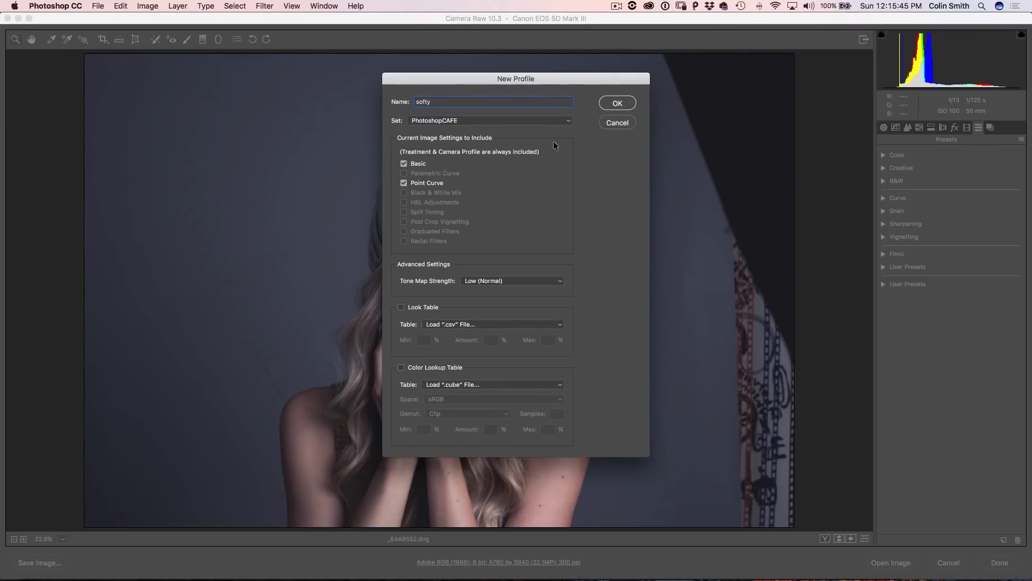
click(617, 103)
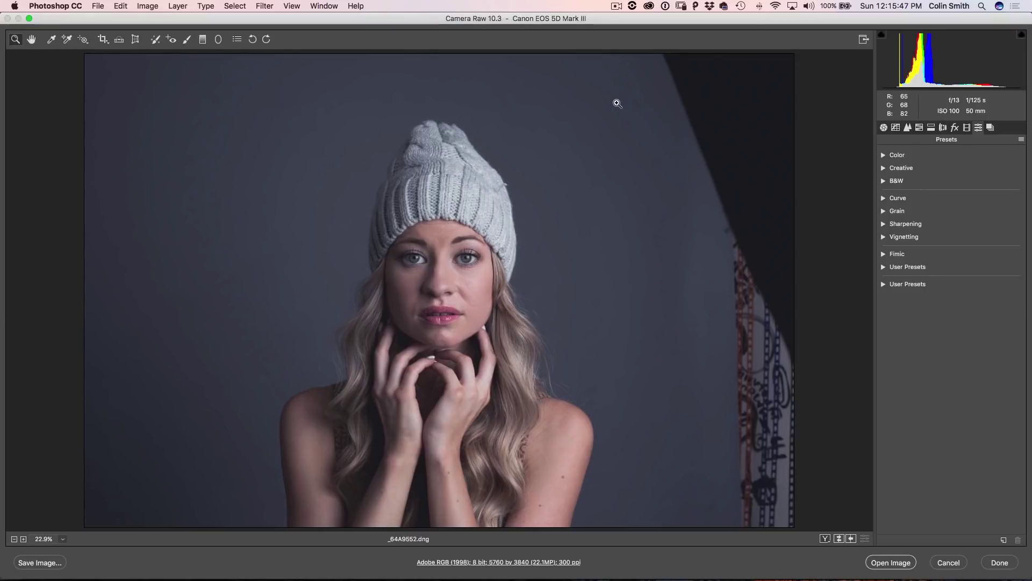
click(883, 128)
Check the PhotoshopCAFE group in the Profile Browser, then reset the photo to default settings.
click(1010, 172)
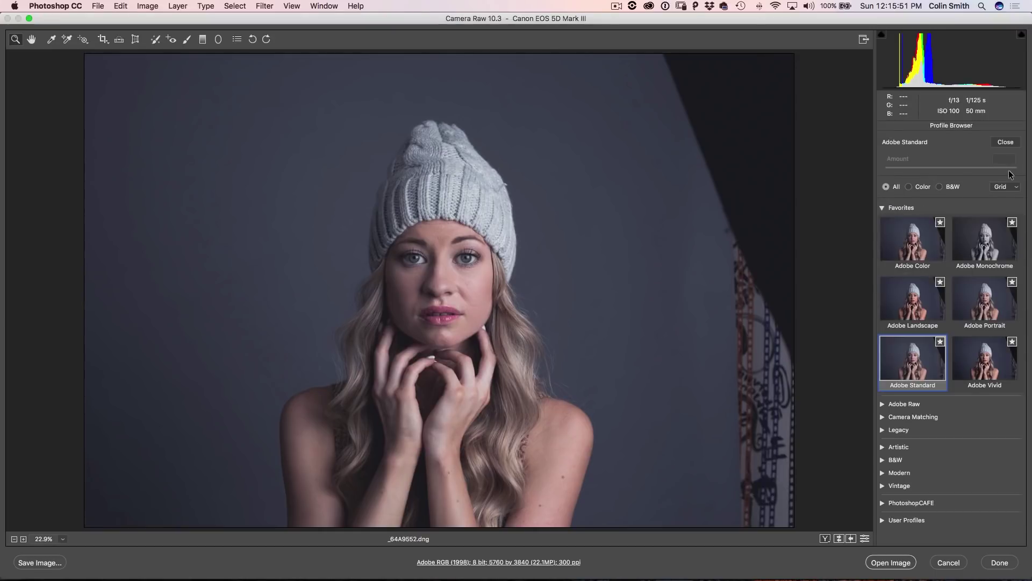
click(893, 503)
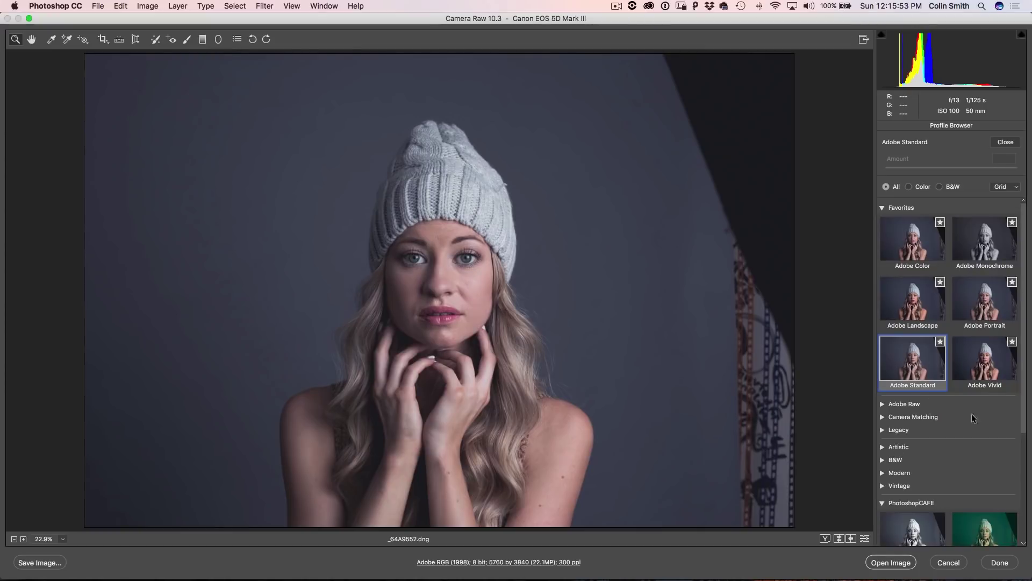
scroll(968, 387, down, 5)
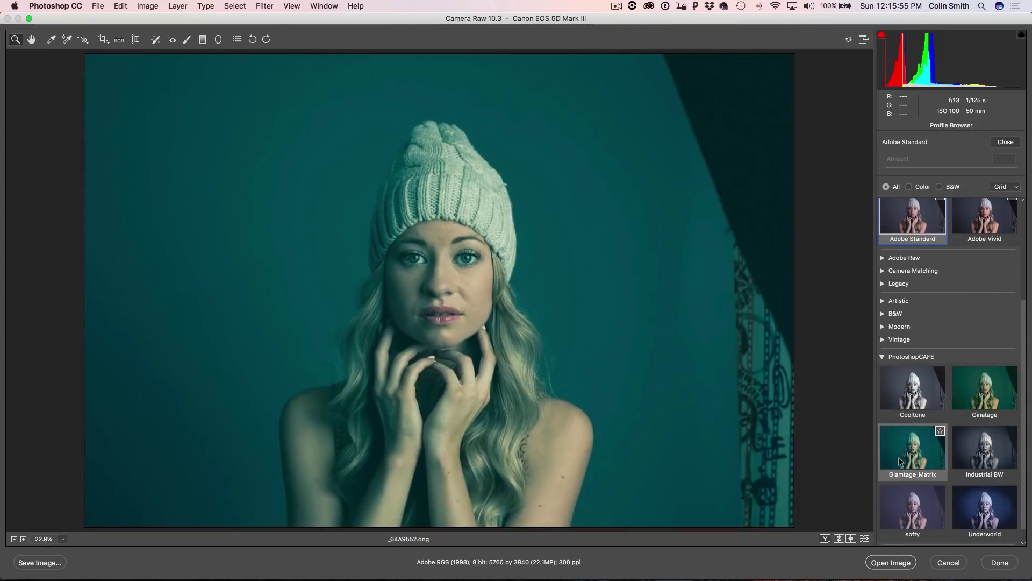
key(alt)
alt+click(949, 562)
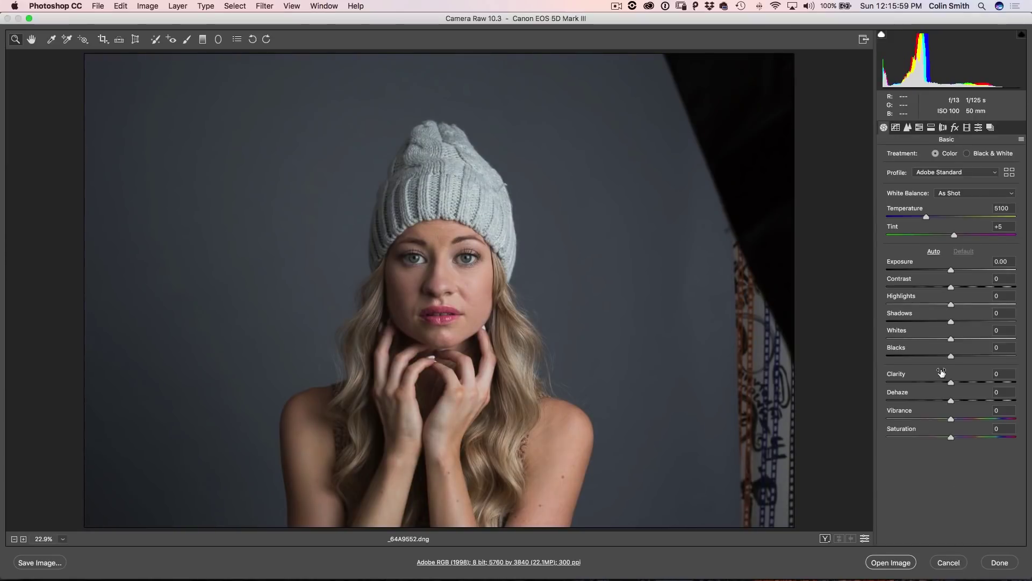
Apply the softy profile from the PhotoshopCAFE group, then reset to defaults again.
click(1009, 172)
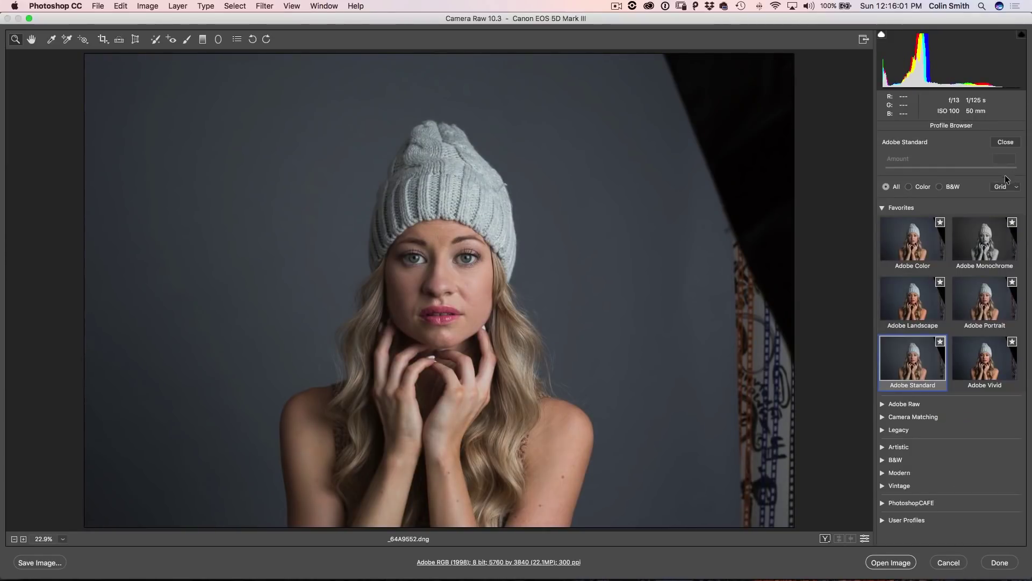
click(879, 502)
scroll(929, 460, down, 5)
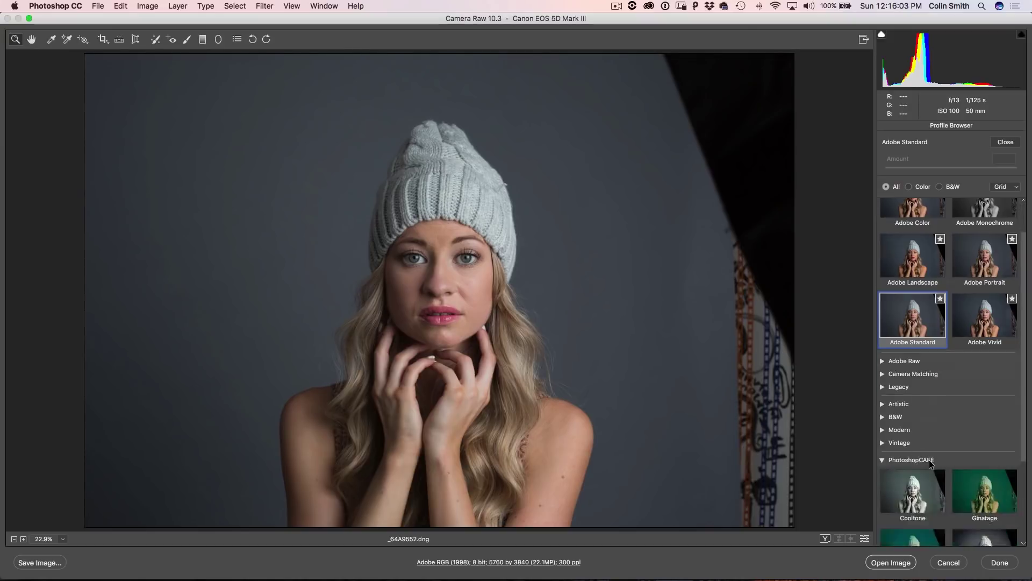
click(919, 490)
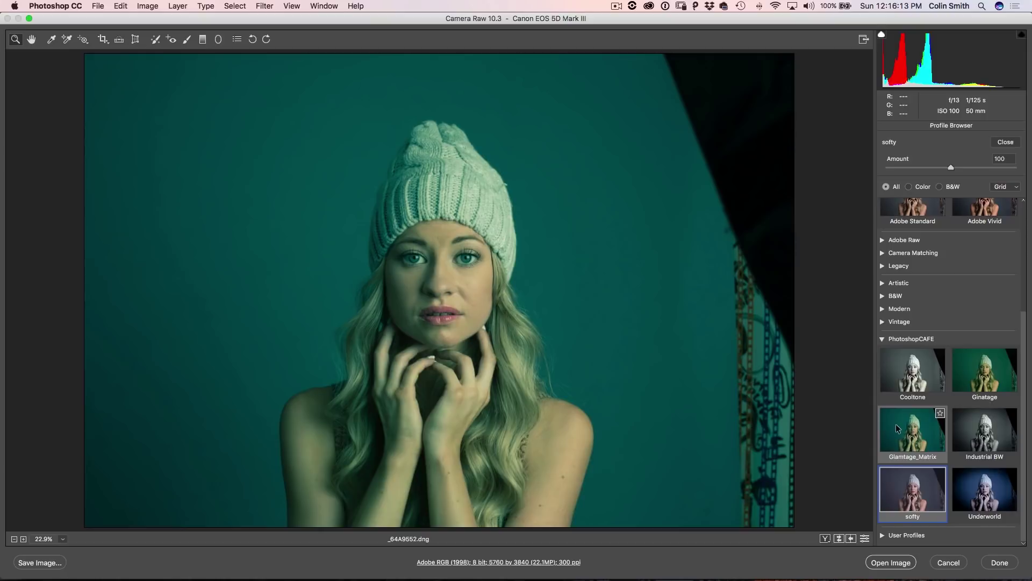
key(alt)
alt+click(948, 564)
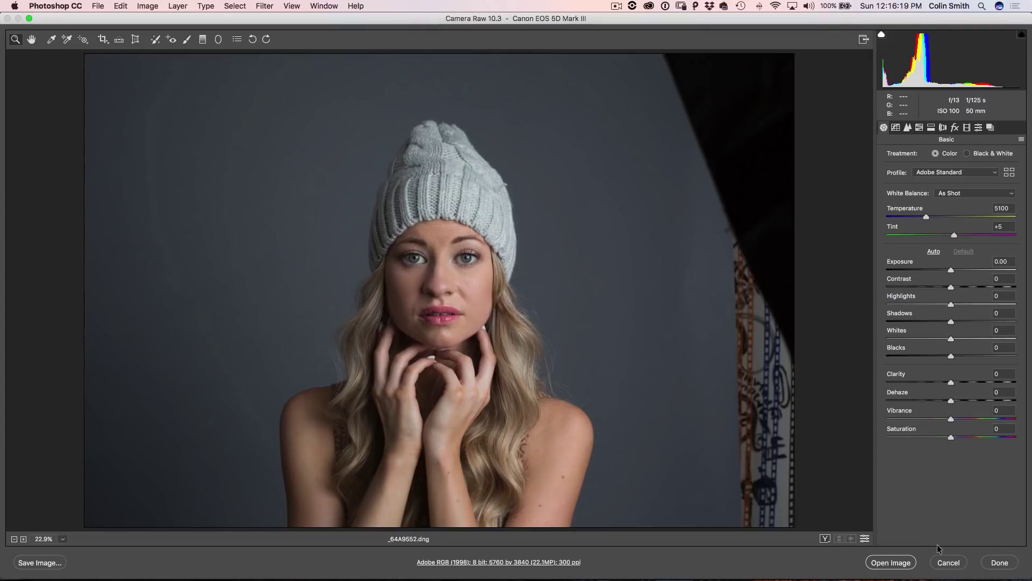
Open the reset portrait in Photoshop as a single Background layer document.
click(891, 563)
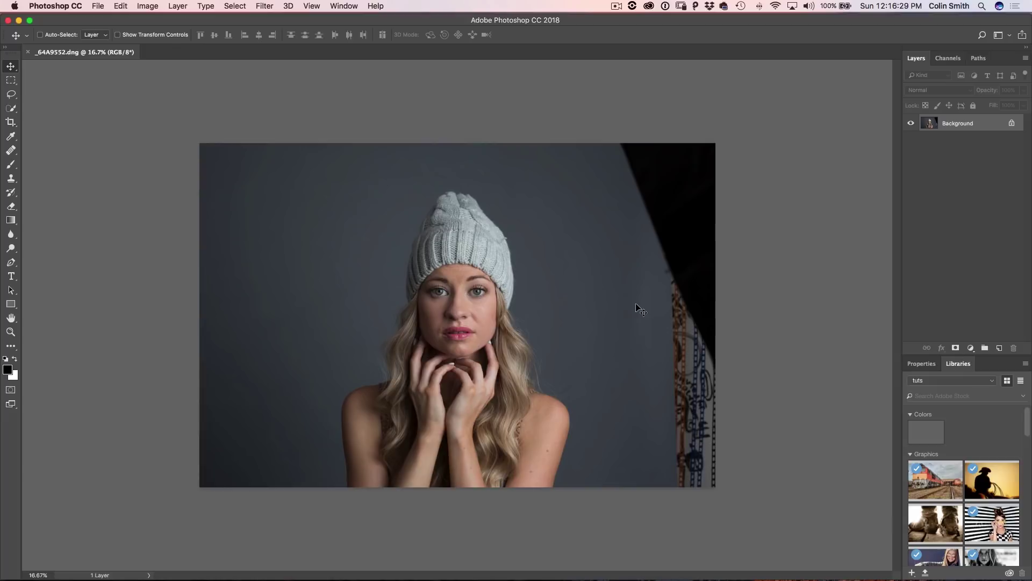
Add a Gradient Map layer using the Gold-Selenium 2 preset and lower its opacity to 27%.
click(970, 348)
click(975, 534)
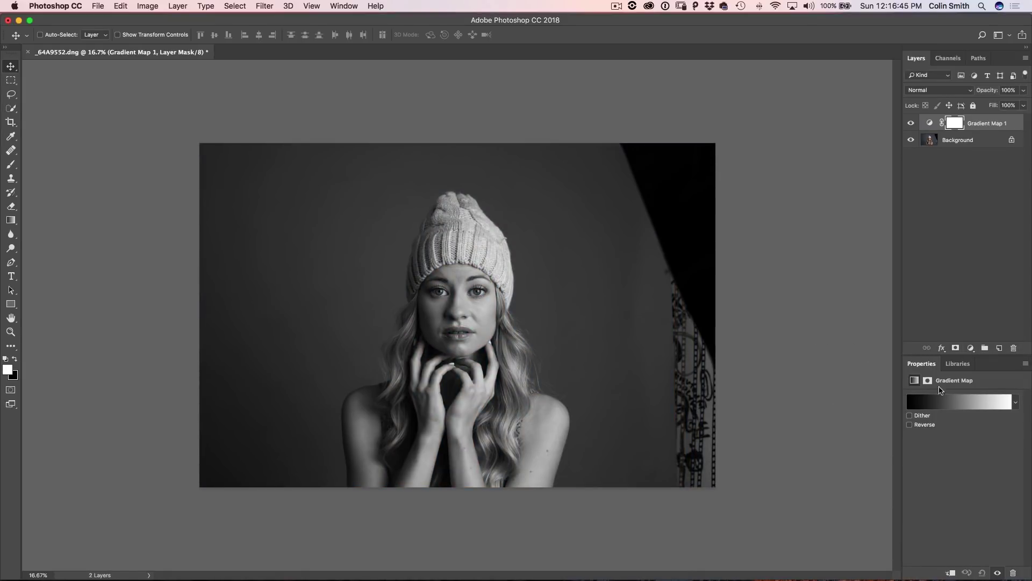
click(960, 404)
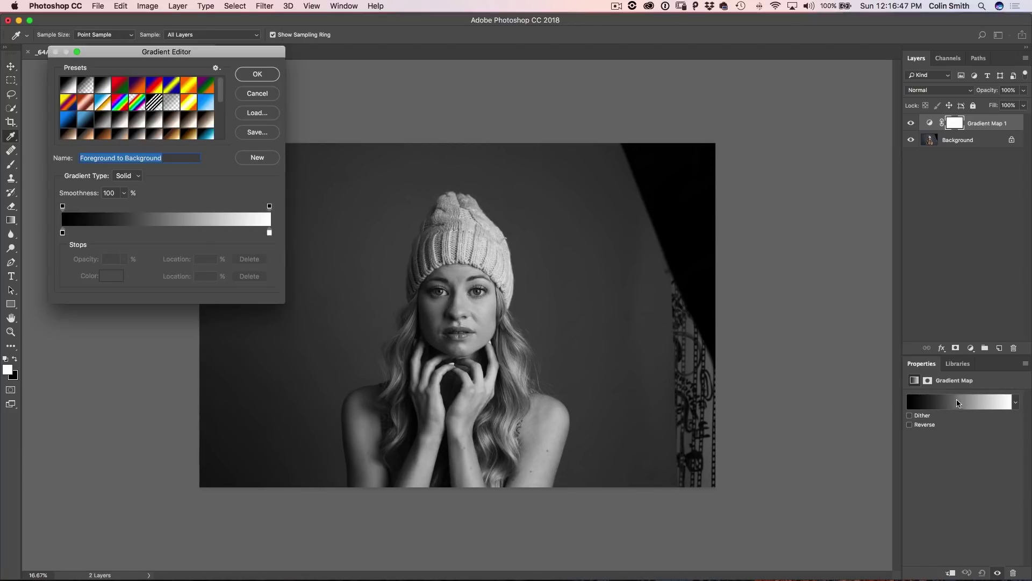
drag(215, 55, 822, 76)
click(694, 144)
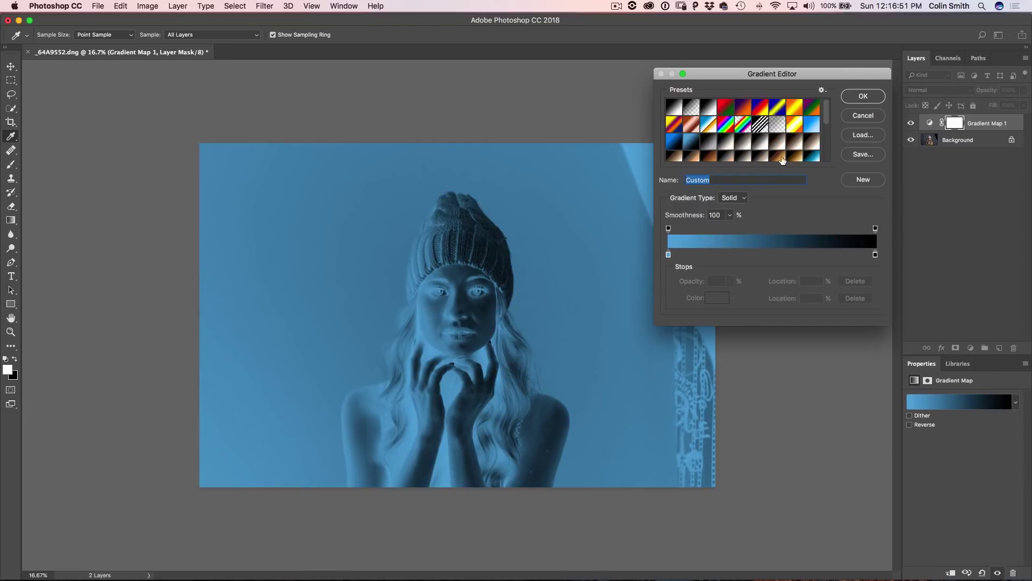
scroll(786, 150, down, 3)
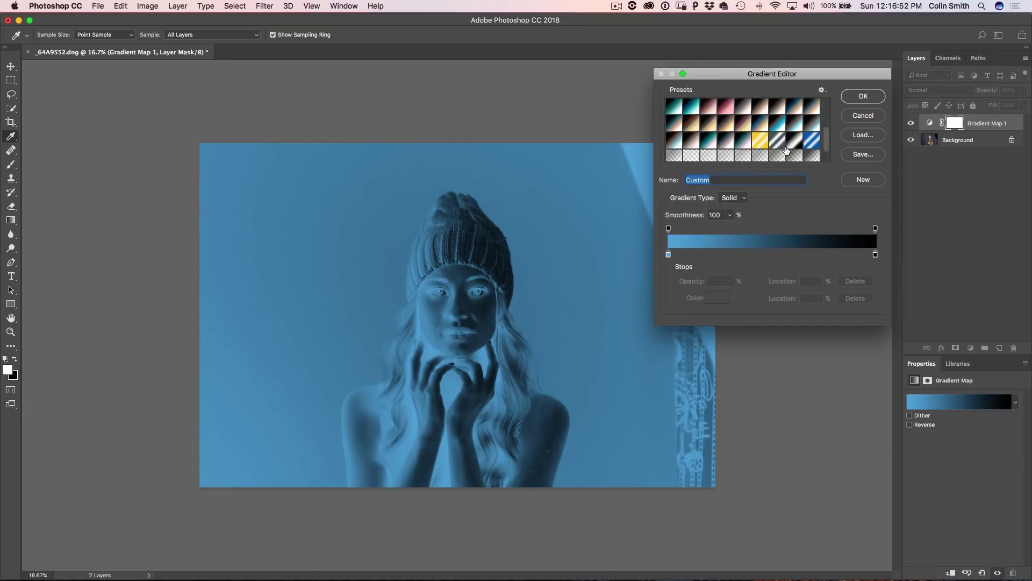
click(759, 124)
click(728, 125)
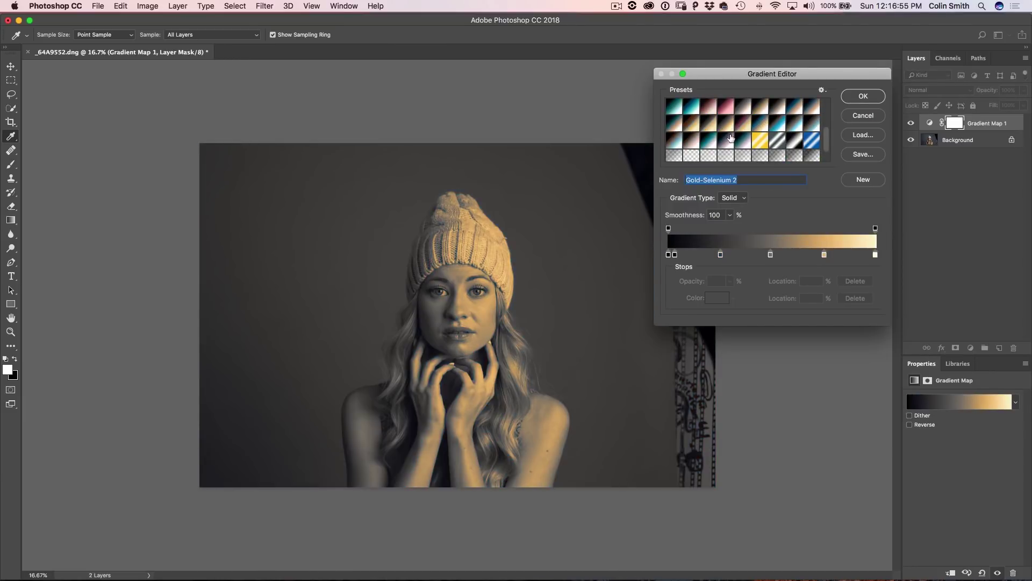
click(863, 97)
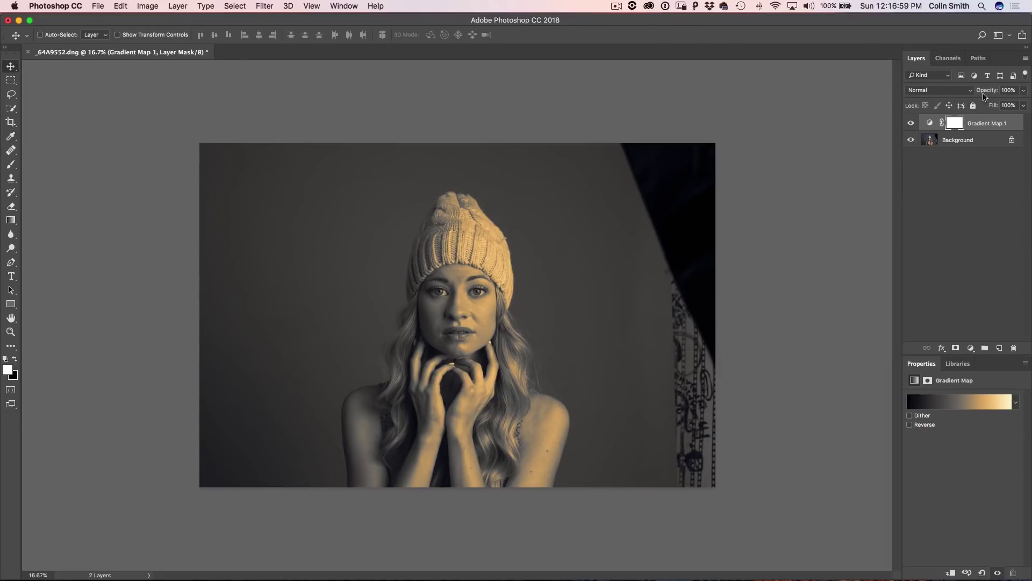
drag(986, 92, 893, 97)
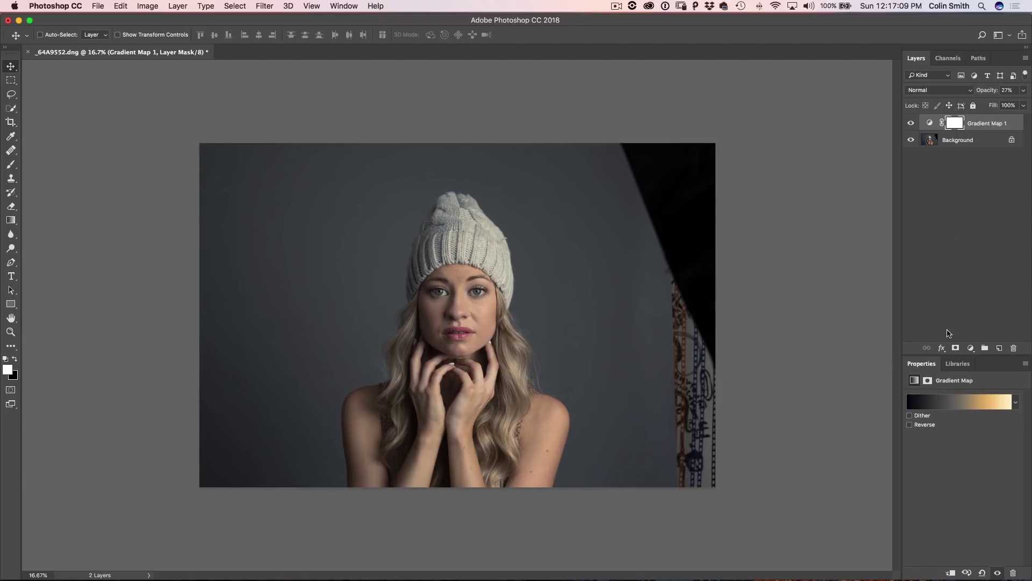
click(971, 348)
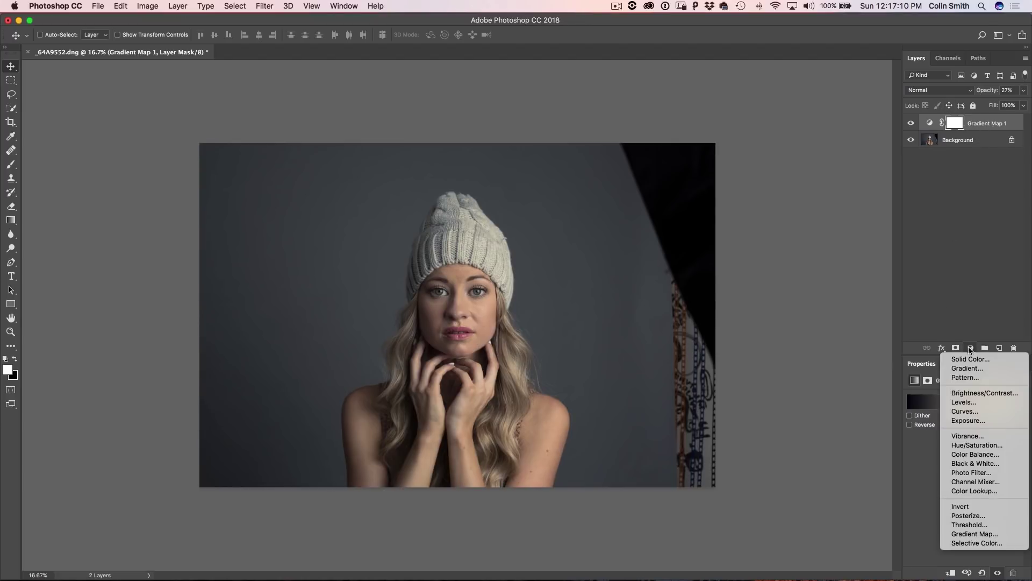
Add a Curves adjustment layer that darkens the shadows and brightens the highlights.
click(973, 421)
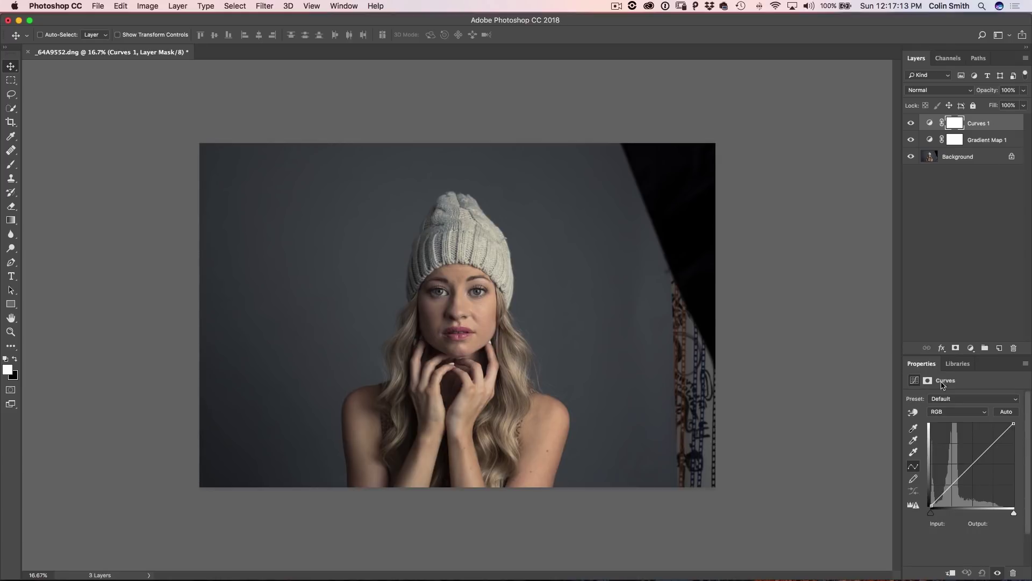
drag(933, 368, 681, 176)
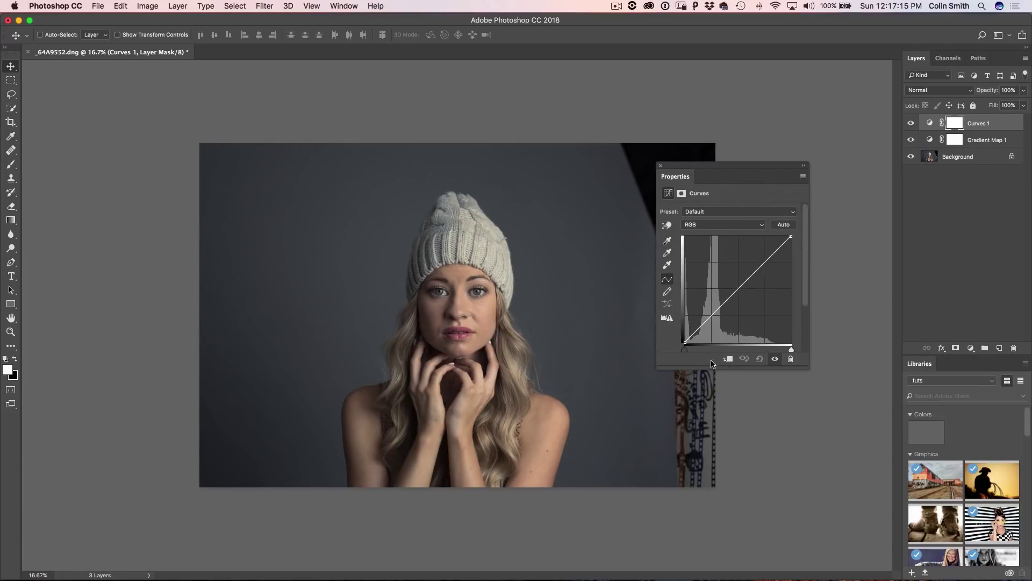
drag(712, 314, 712, 320)
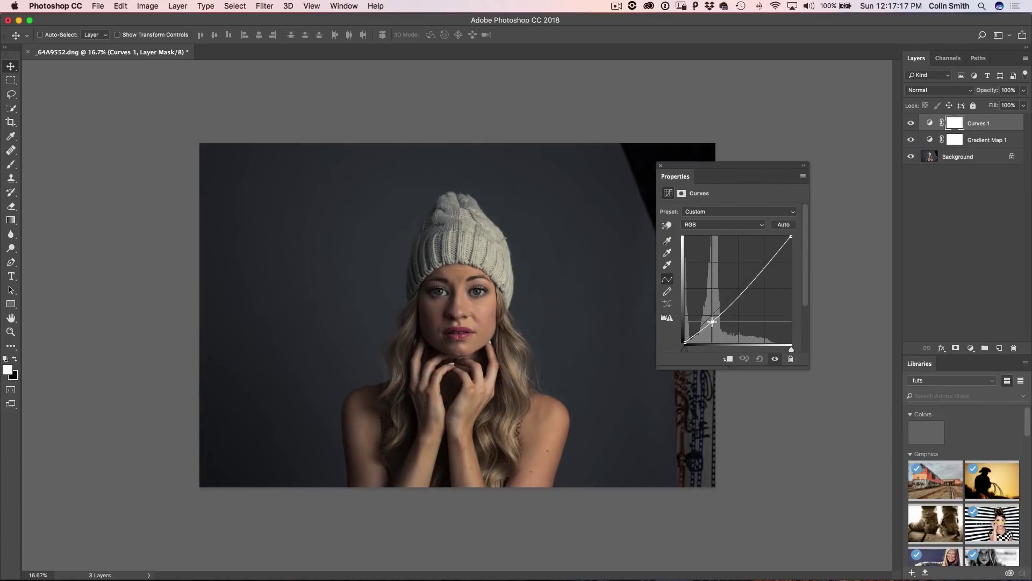
drag(762, 270, 762, 267)
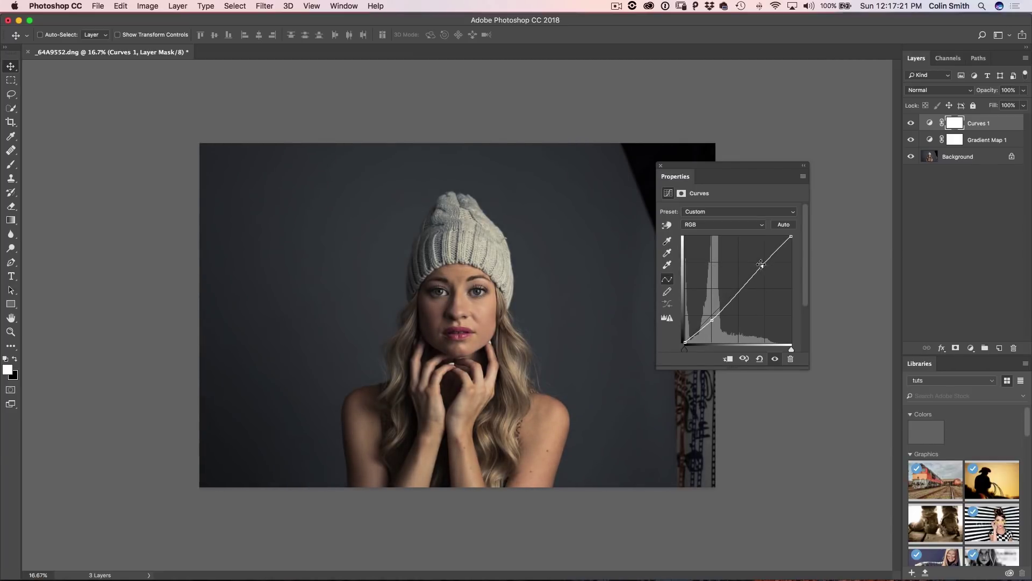
Compare the portrait without the two adjustment looks, then select the Background layer.
click(804, 166)
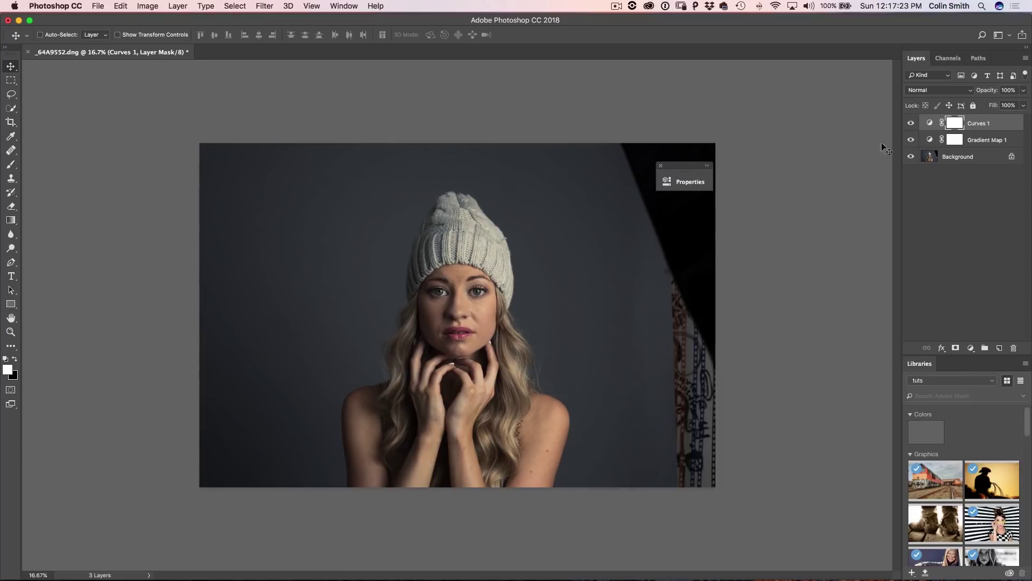
mouse_move(911, 123)
mouse_down()
mouse_move(908, 140)
mouse_move(911, 123)
mouse_up()
click(987, 157)
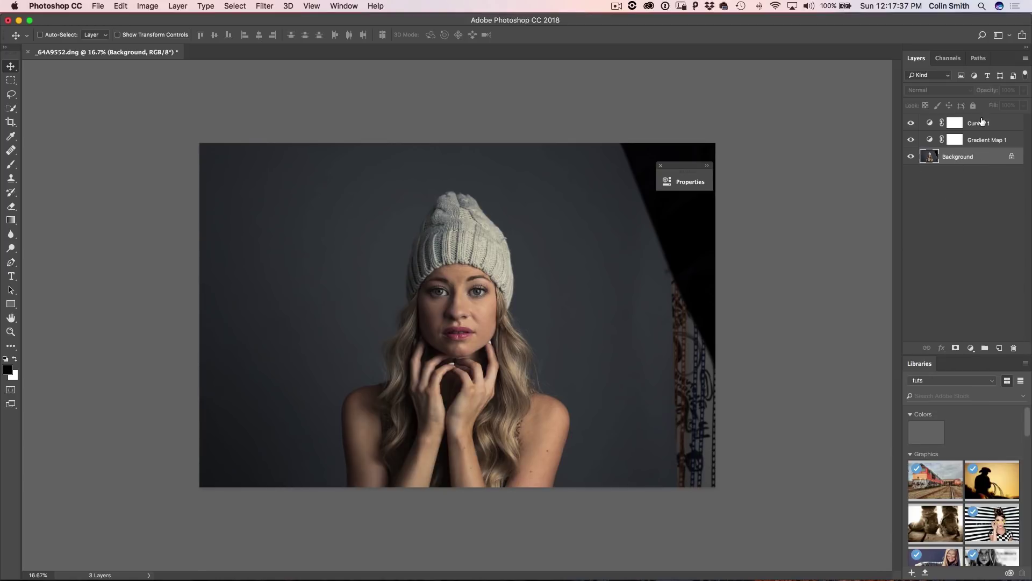
Export the colour look as Color Lookup Tables named 'testy' into the _new transfer folder.
click(97, 5)
mouse_move(128, 145)
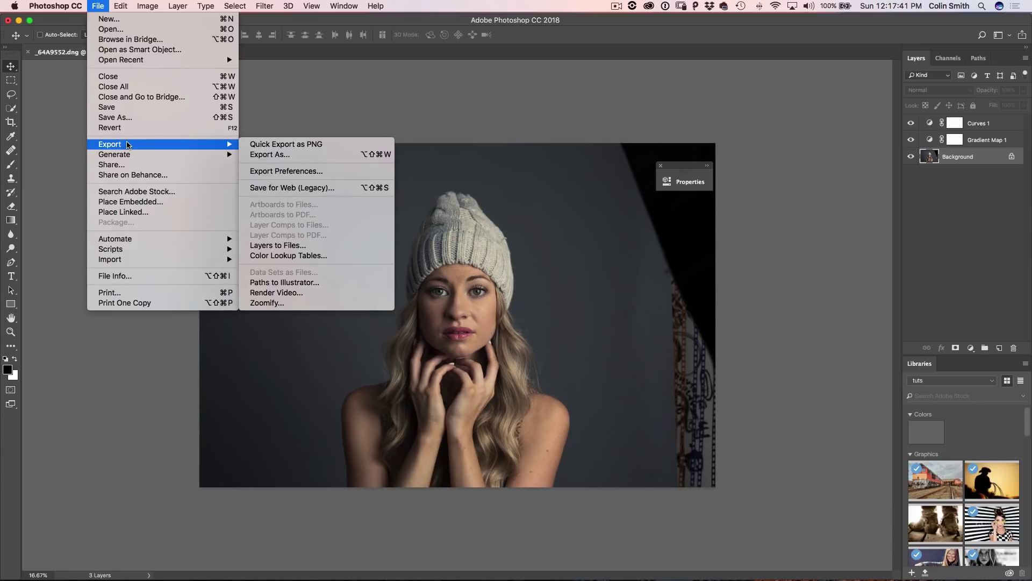
click(288, 256)
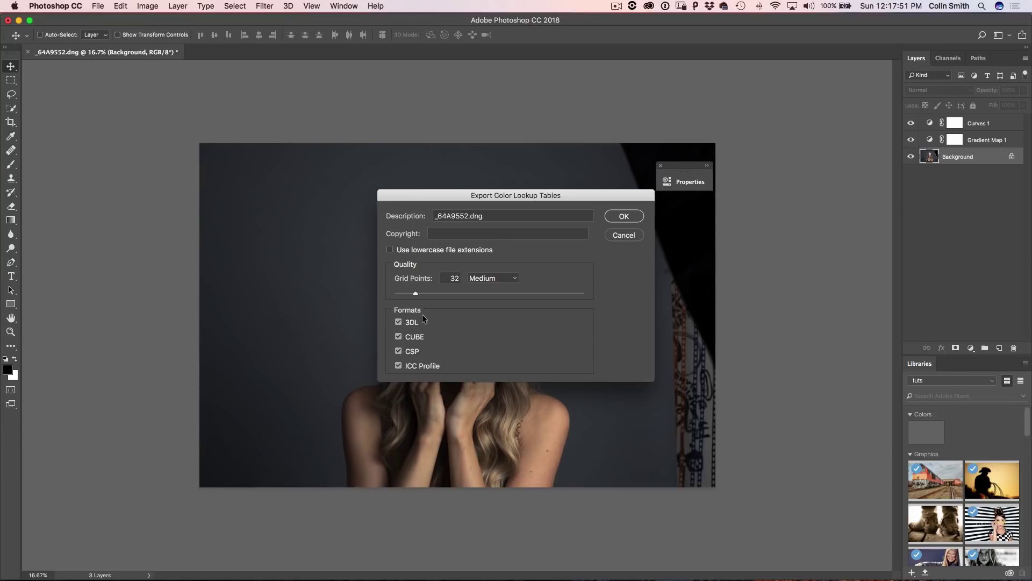
click(624, 216)
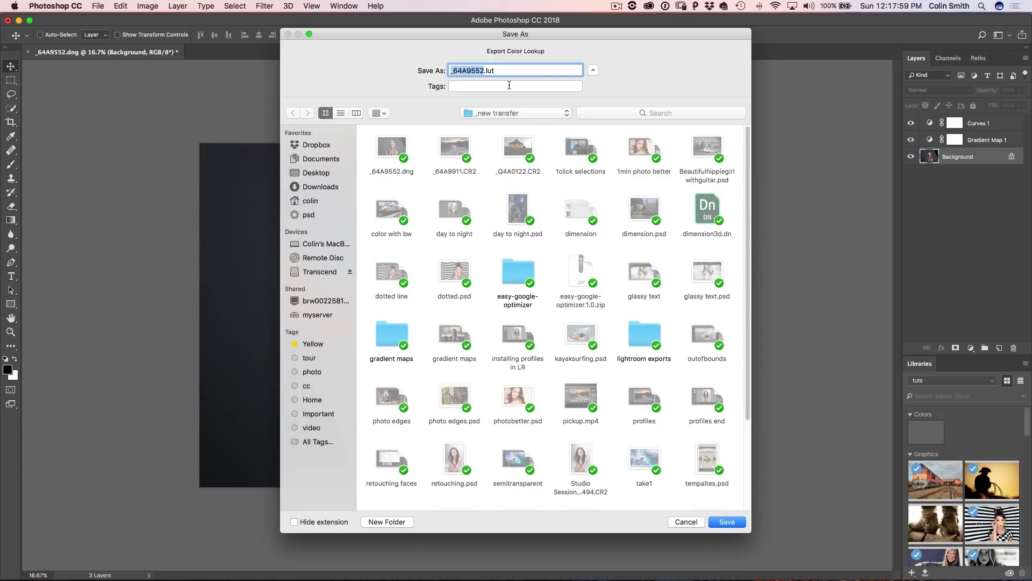
text(testy)
click(730, 524)
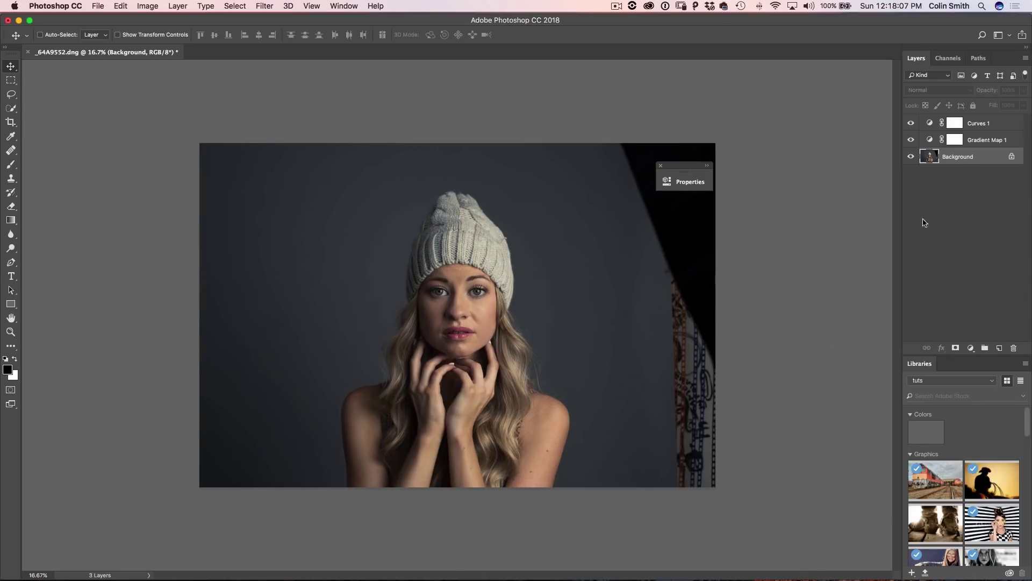
Delete the Curves 1 and Gradient Map 1 layers and open the Camera Raw Filter.
click(985, 142)
shift+click(989, 123)
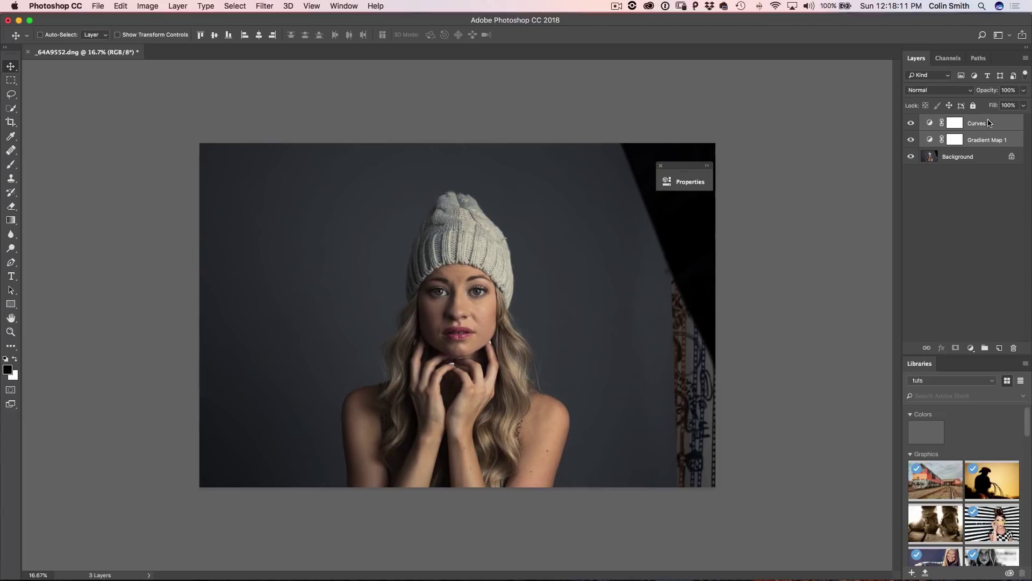
key(Delete)
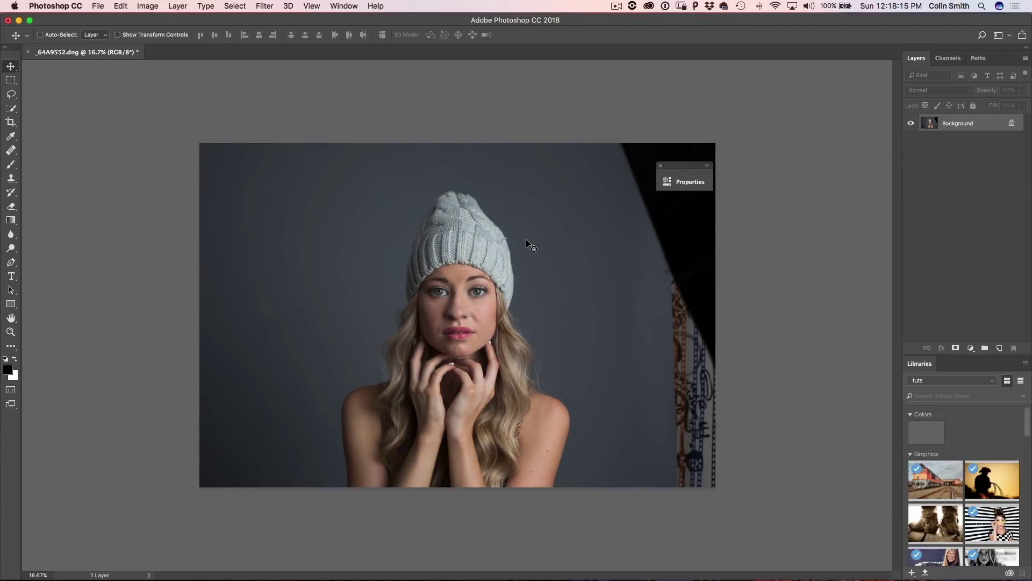
click(269, 6)
click(271, 73)
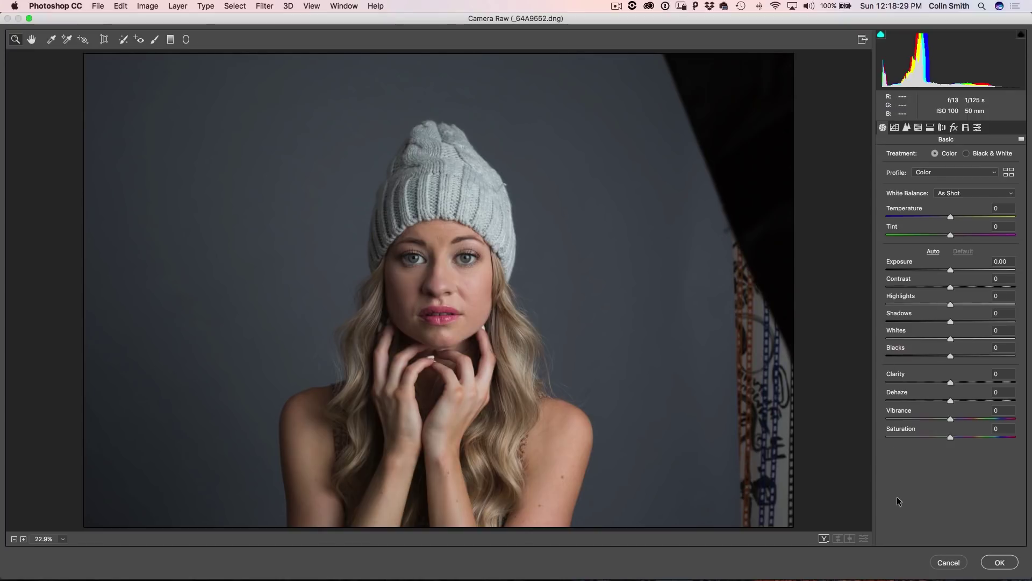
Start a new profile named testy in the PhotoshopCAFE set.
click(978, 128)
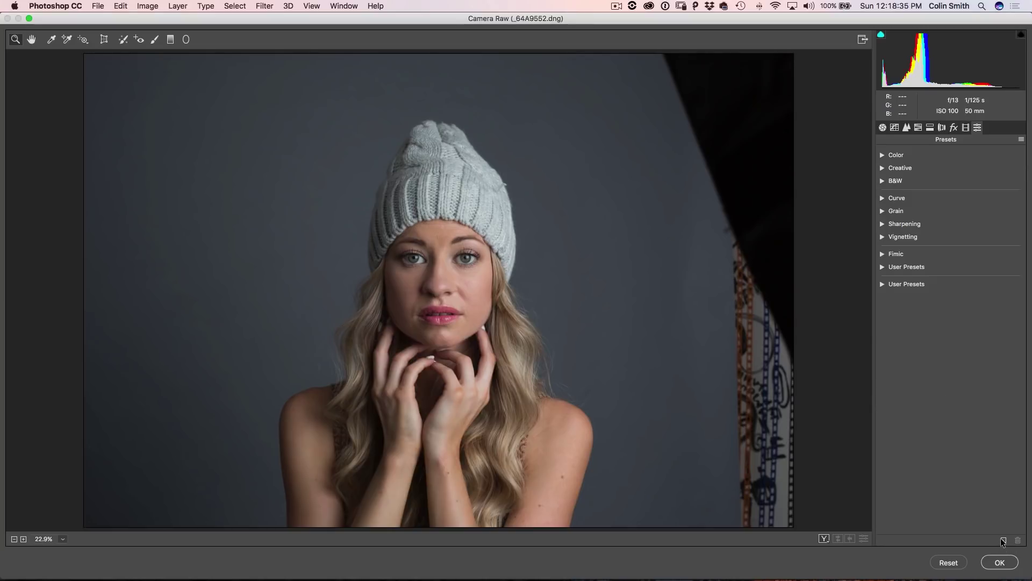
alt+click(1003, 540)
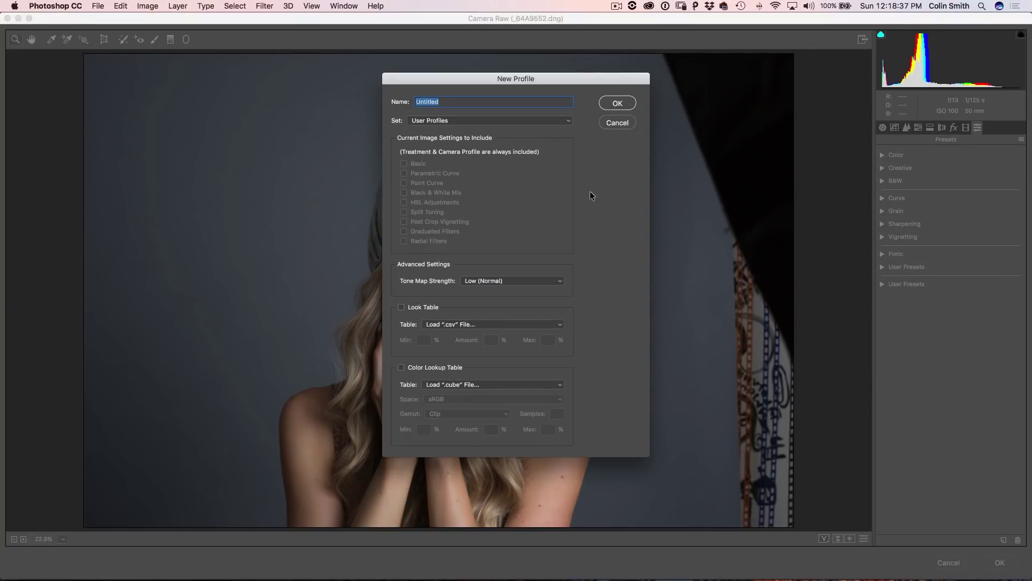
click(473, 123)
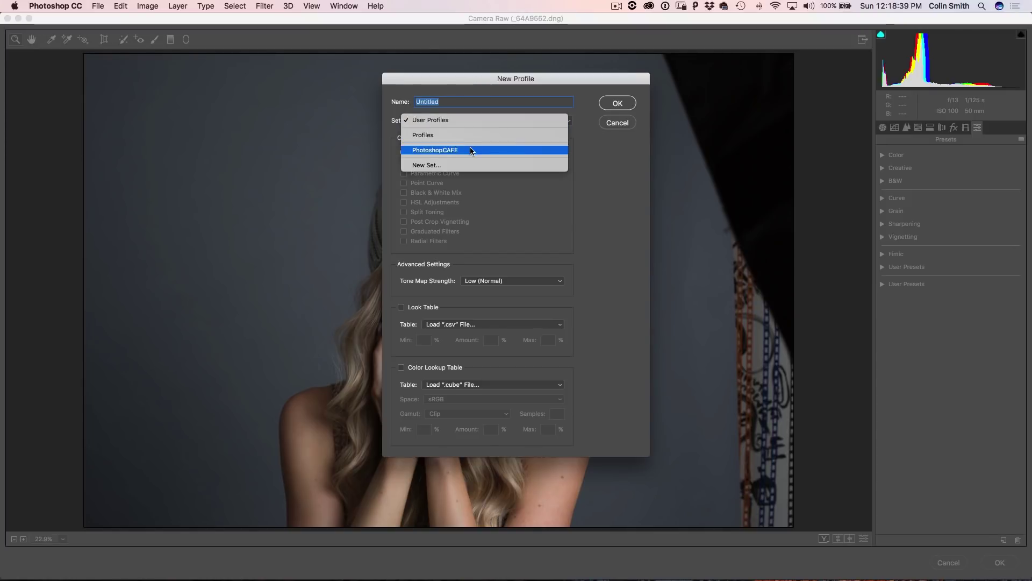
click(472, 150)
text(t)
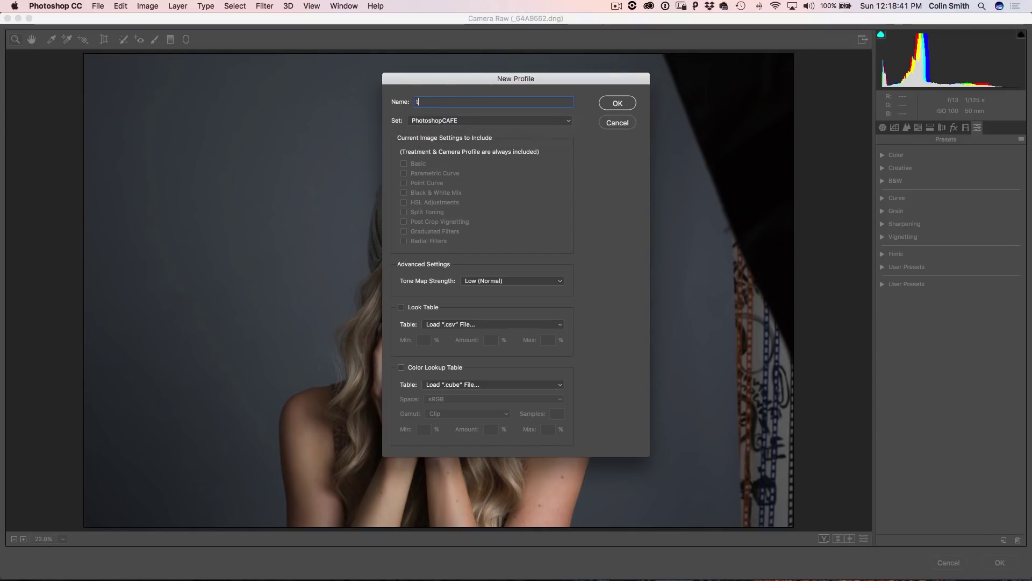
text(esty)
Build the testy profile from the testy.CUBE colour lookup table and create it.
click(428, 368)
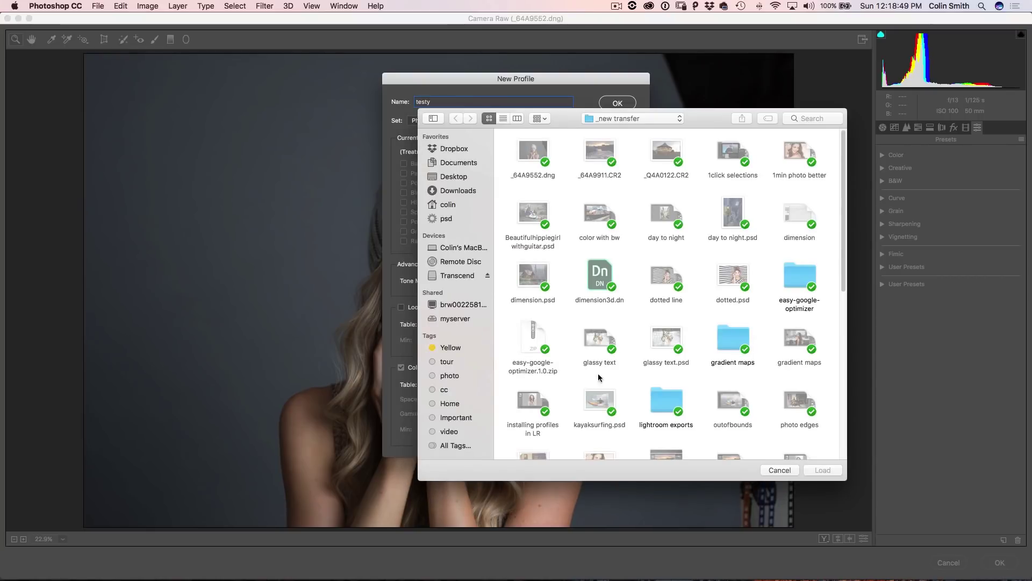
drag(842, 214, 831, 357)
scroll(753, 339, down, 2)
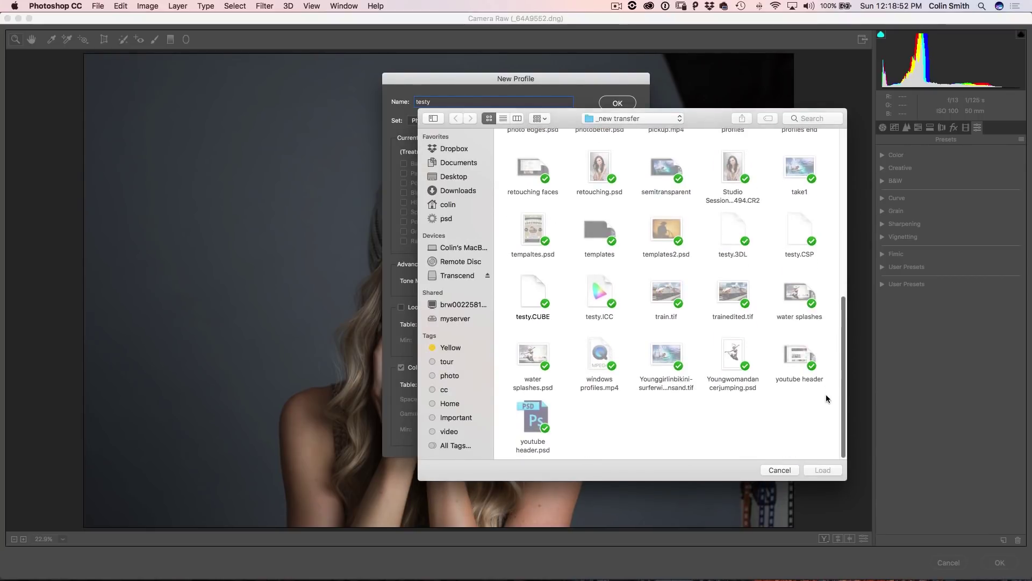
click(531, 288)
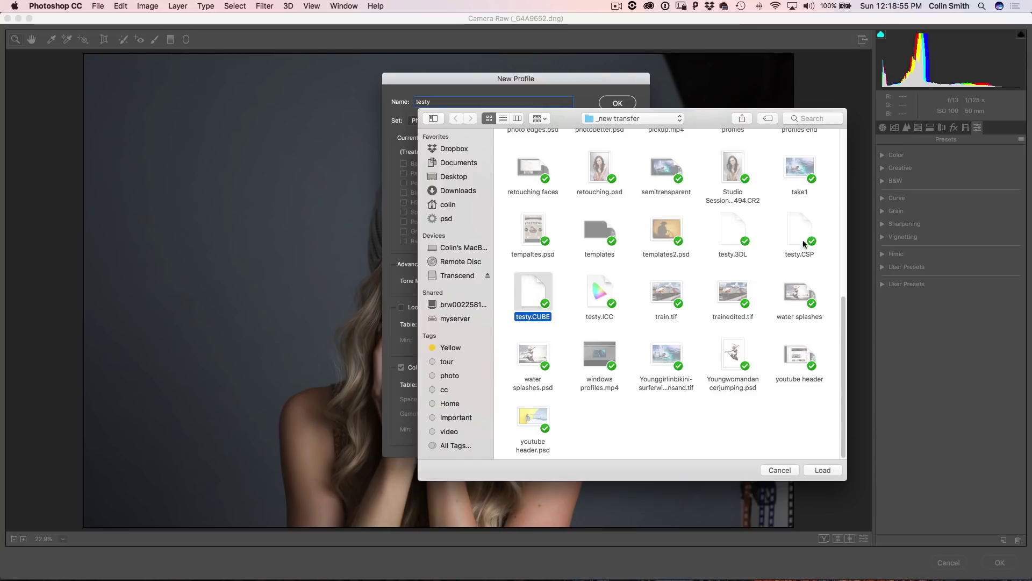
click(823, 471)
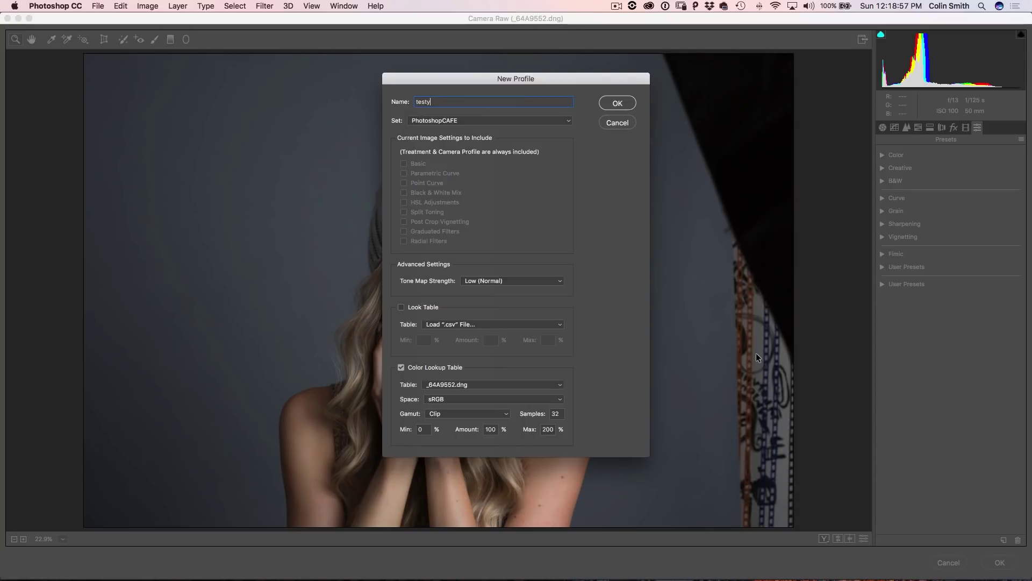
click(615, 102)
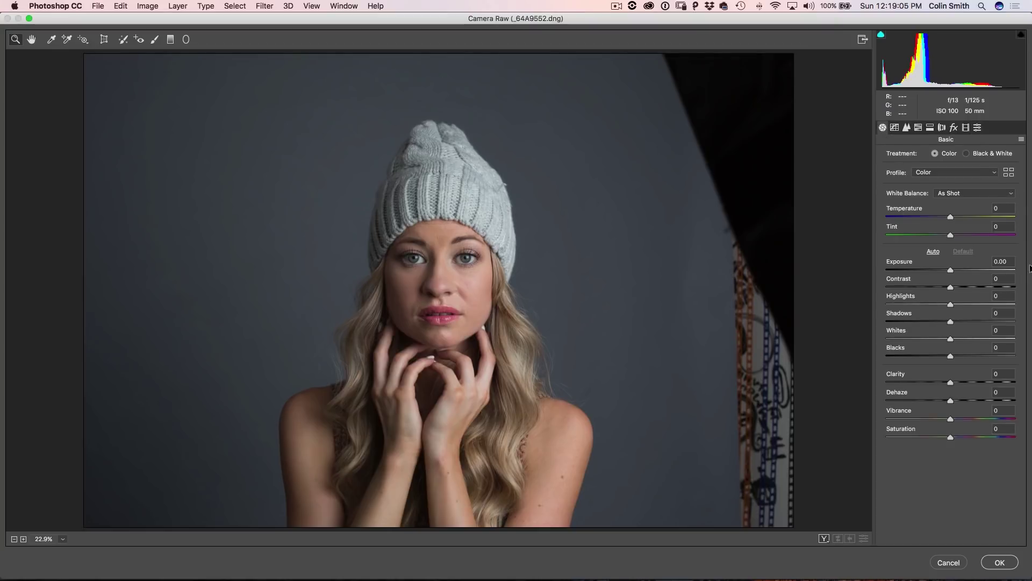
Apply the PhotoshopCAFE testy profile to the photo at amount 145.
click(1004, 171)
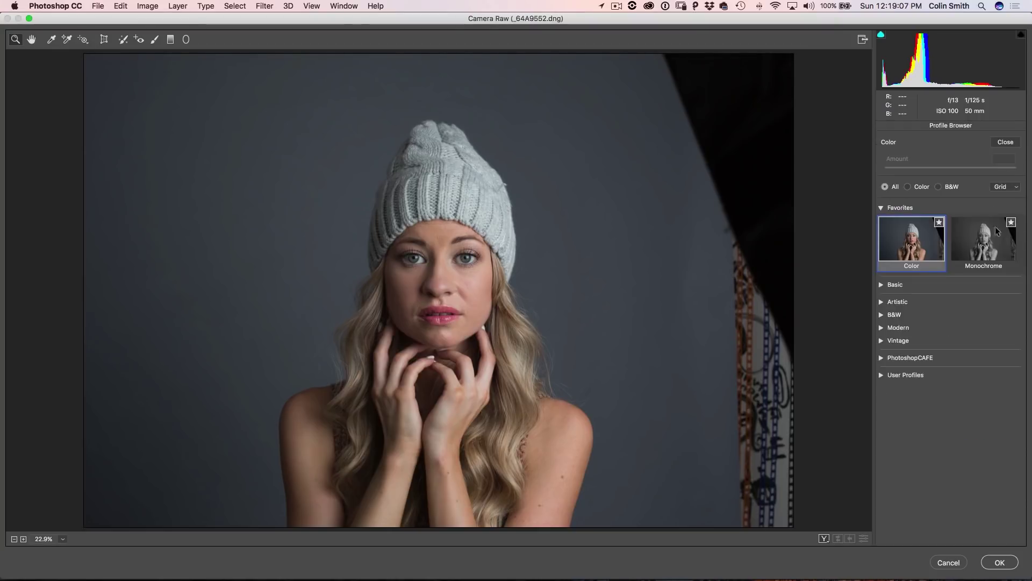
click(882, 359)
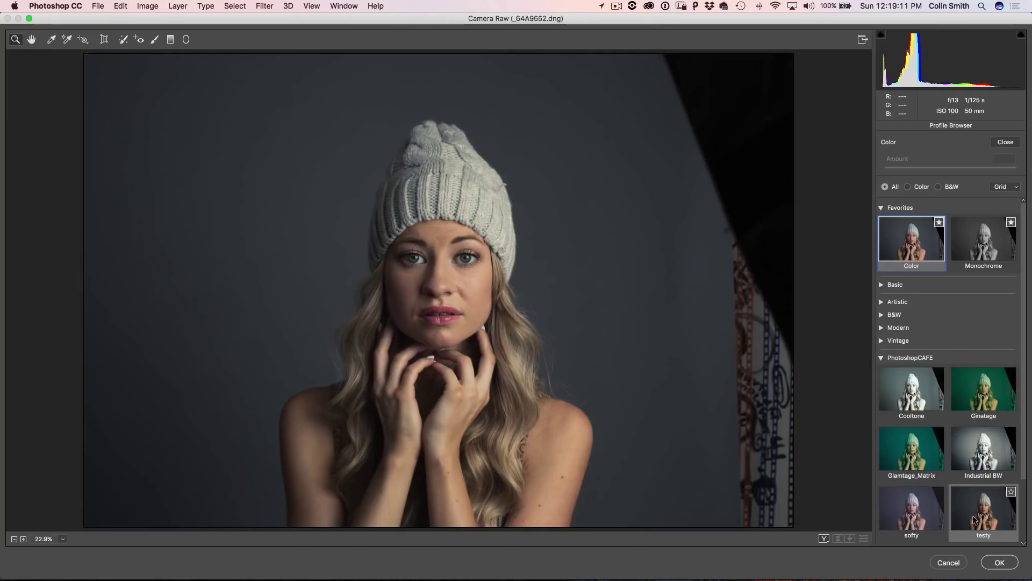
click(975, 520)
mouse_move(947, 165)
mouse_down()
mouse_move(892, 167)
mouse_move(980, 168)
mouse_move(941, 171)
mouse_up()
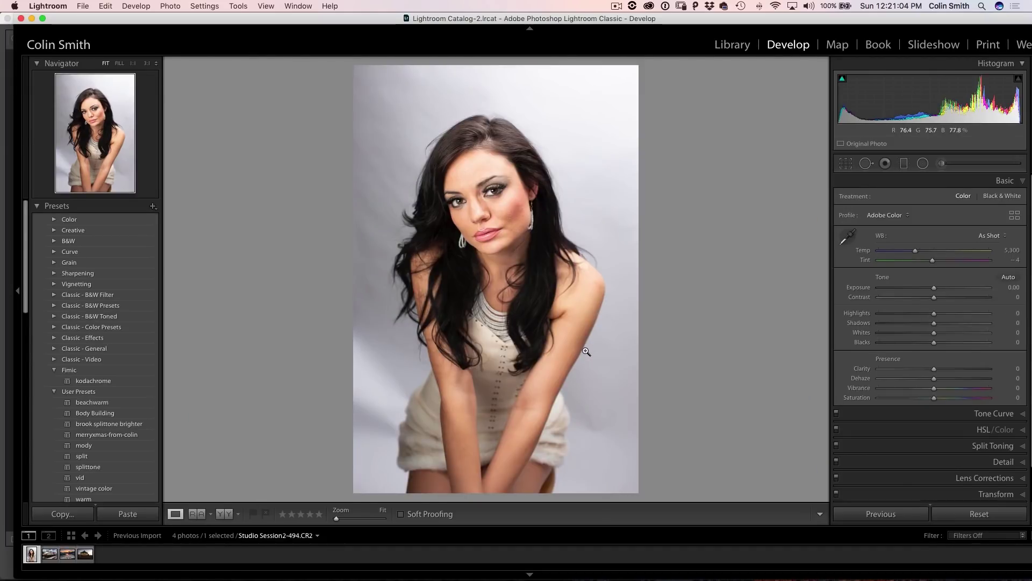
Apply the PhotoshopCAFE Ginatage profile to the portrait and lower its amount to 66.
click(1011, 216)
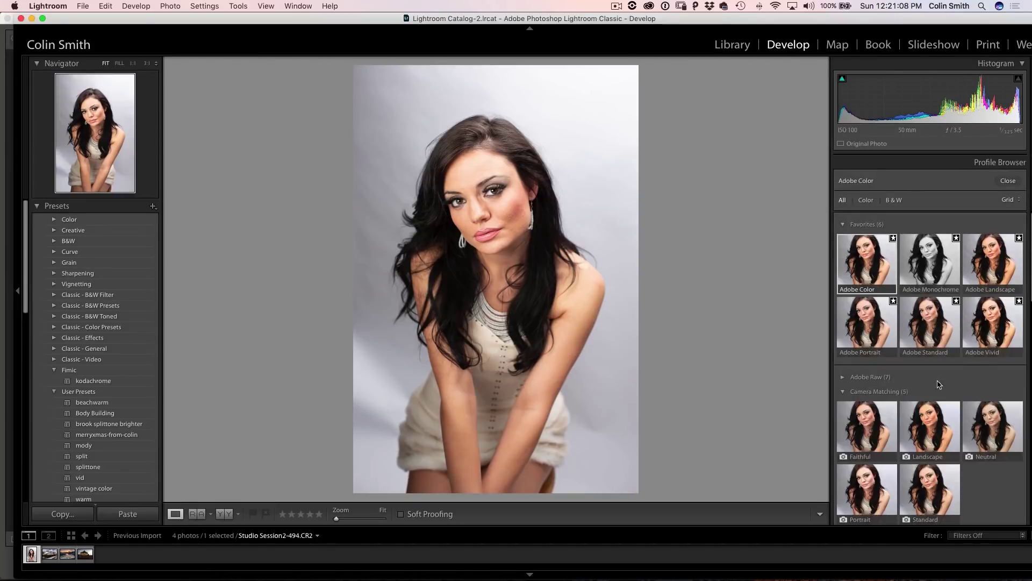
scroll(981, 366, down, 15)
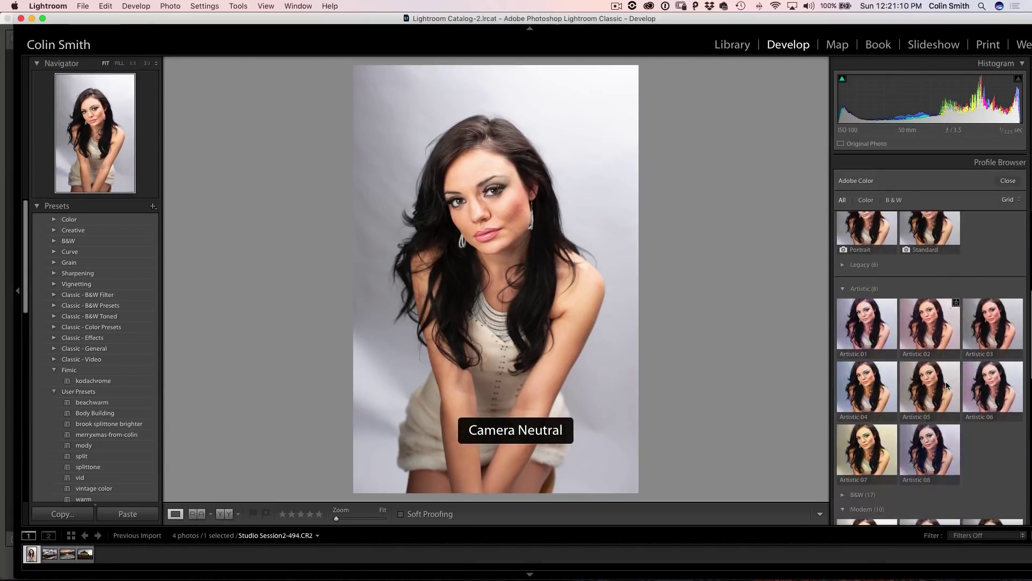
scroll(947, 383, down, 5)
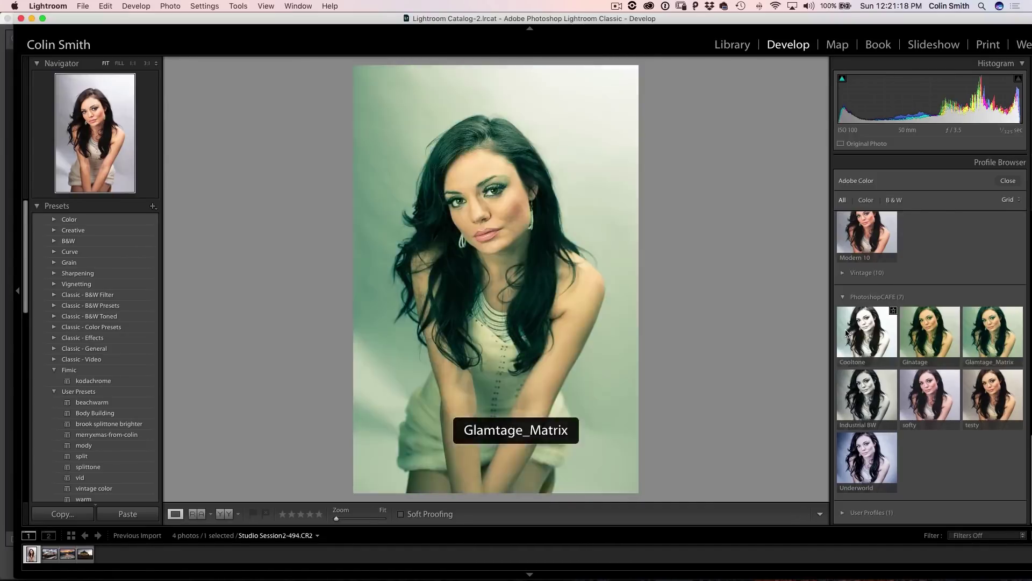
click(932, 334)
drag(932, 195, 912, 195)
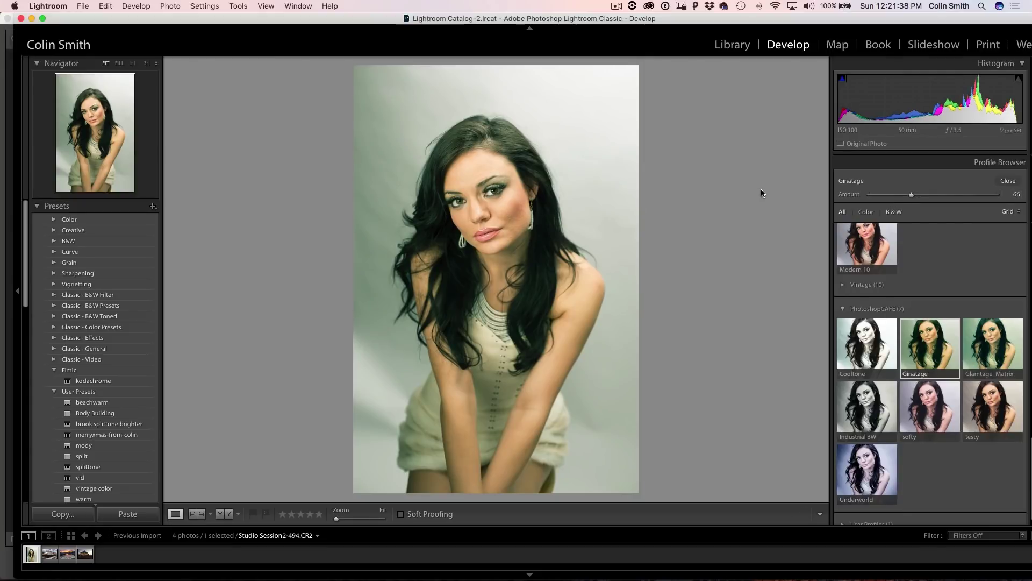